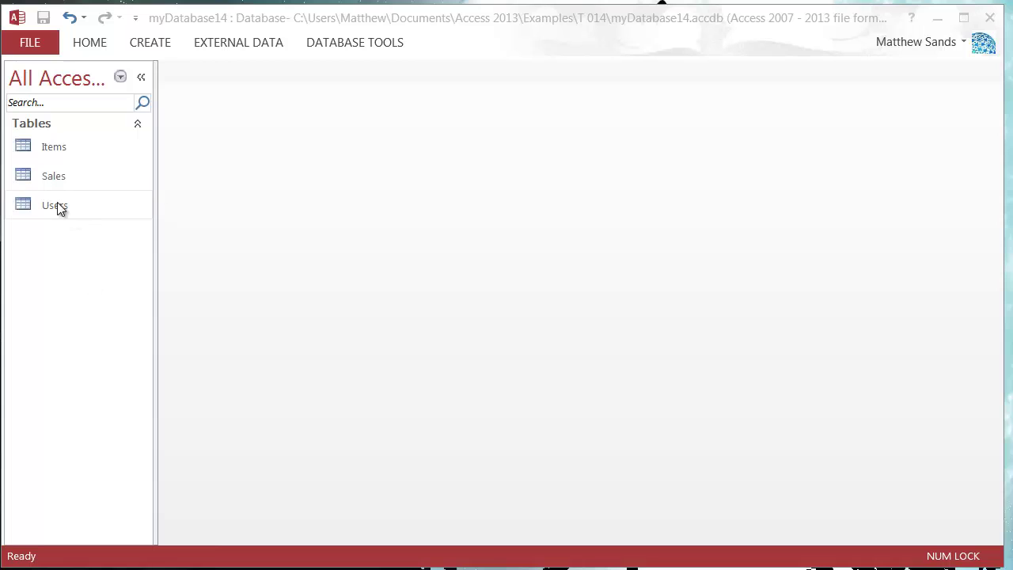
Step: Create a new query in Design View with the Users and Sales tables, and enlarge the design grid
click(159, 43)
click(272, 107)
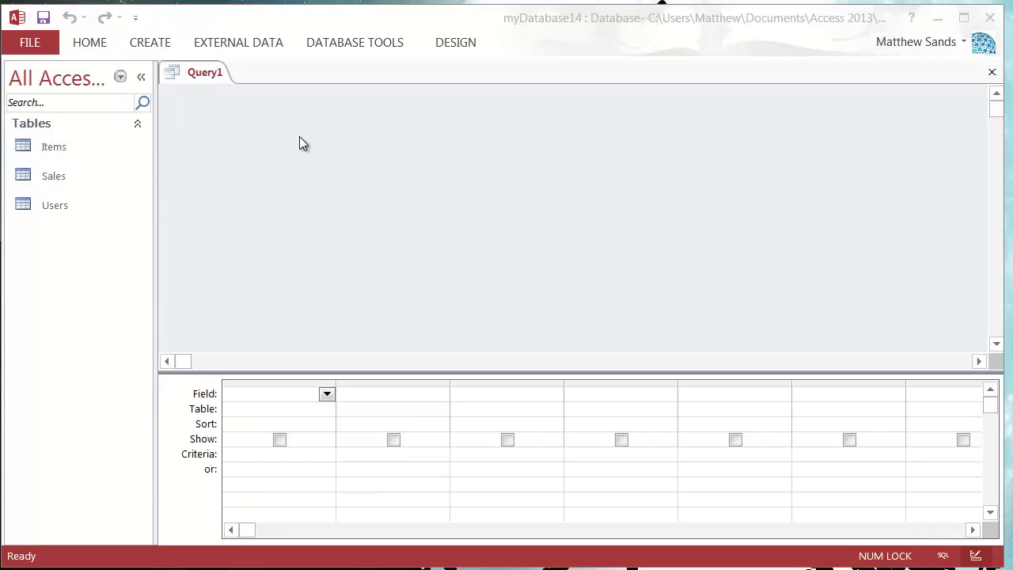
drag(443, 380, 396, 168)
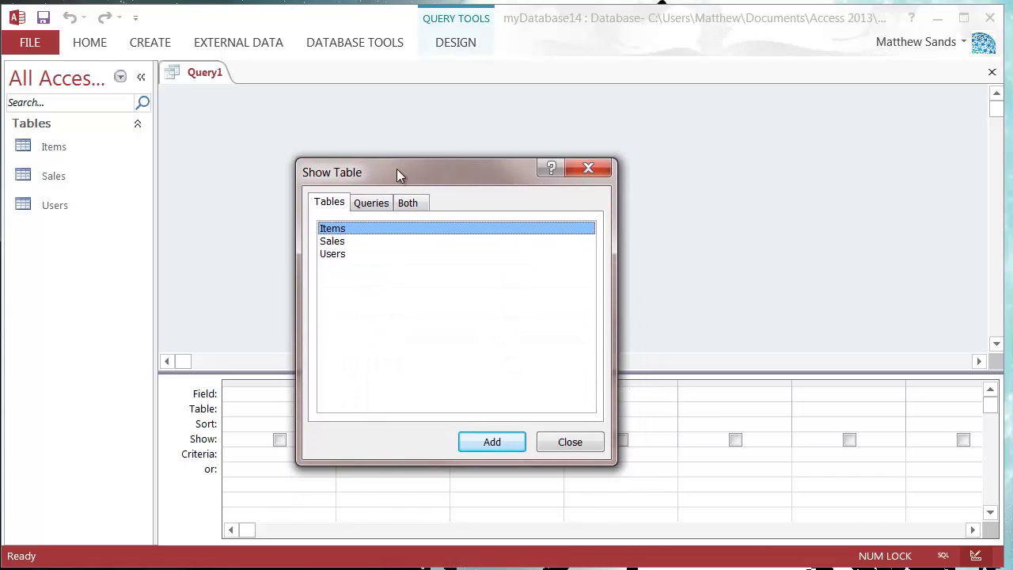
double_click(341, 254)
double_click(346, 242)
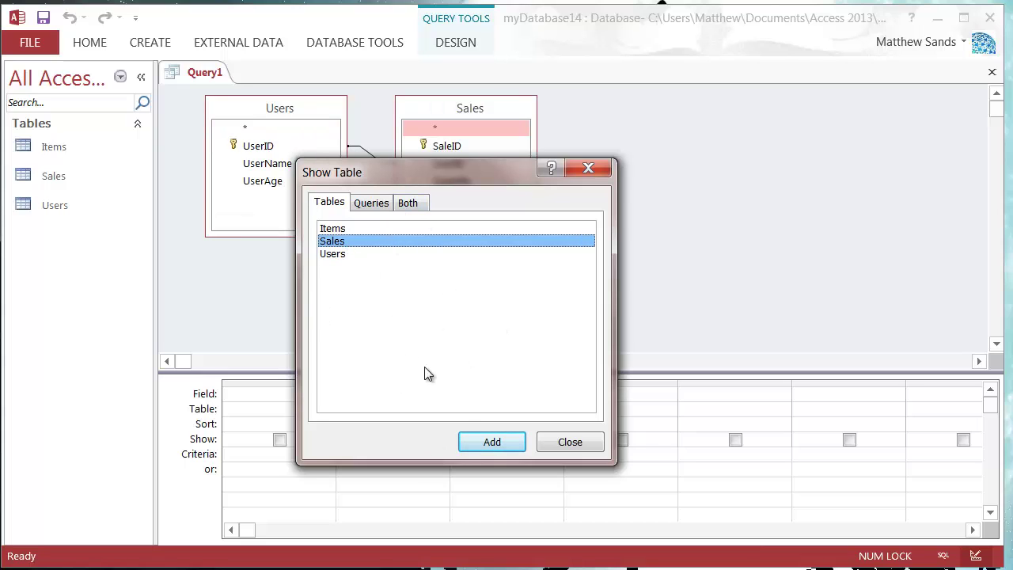
click(491, 442)
click(571, 441)
right_click(668, 108)
click(720, 119)
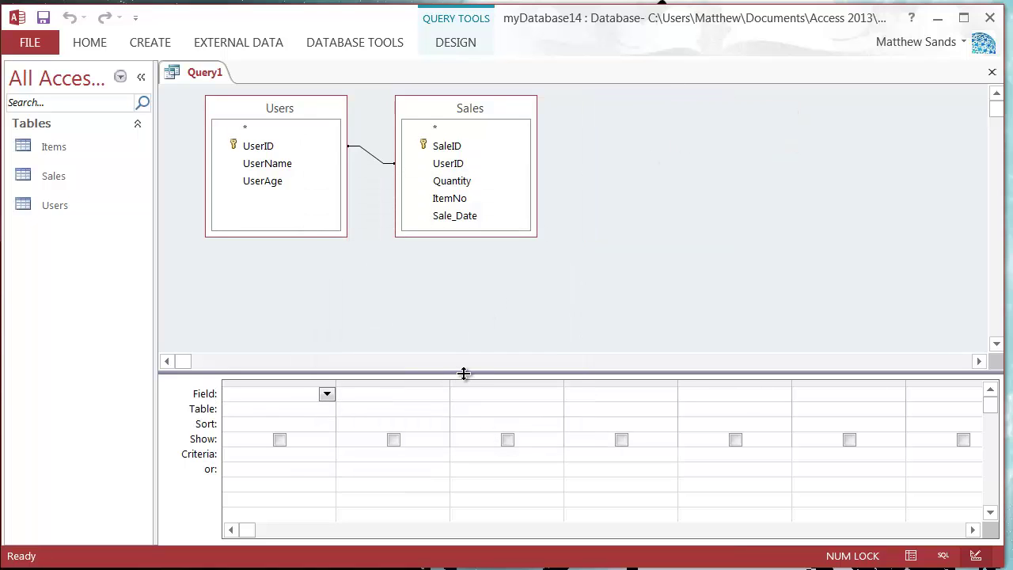
drag(466, 373, 477, 283)
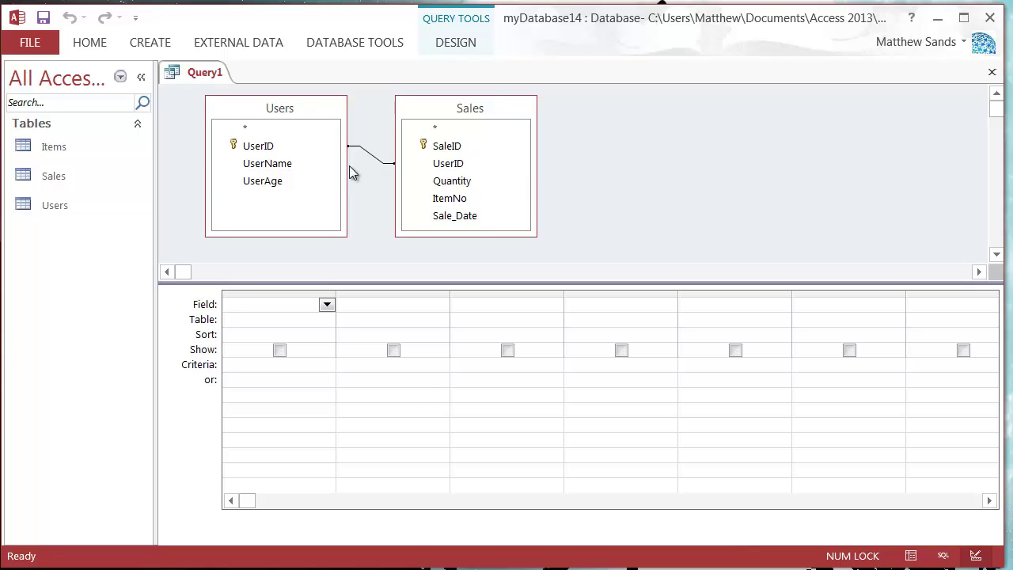
Step: Add the UserName field from Users to the query and turn on totals so that it uses Group By
double_click(266, 165)
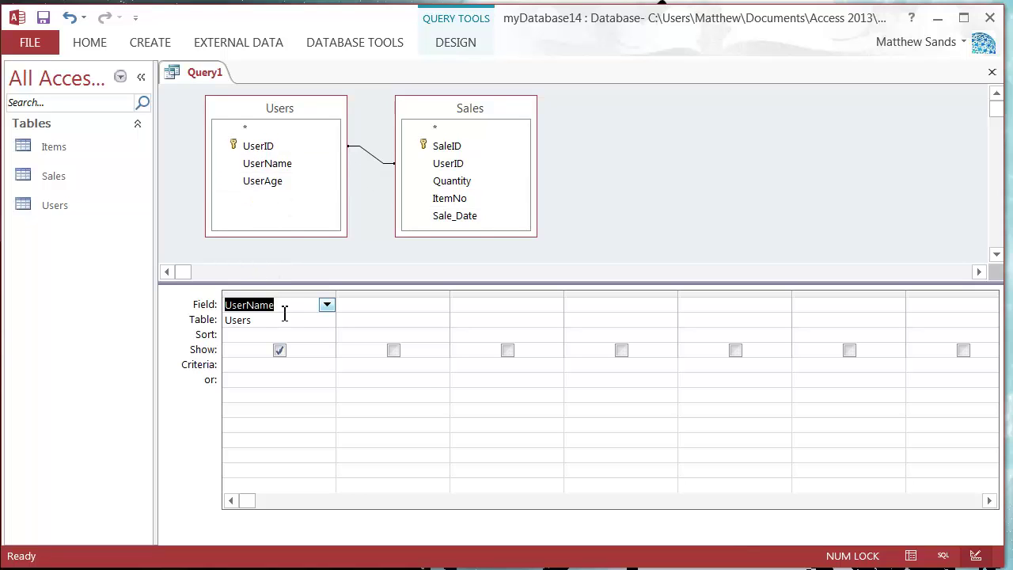
click(272, 335)
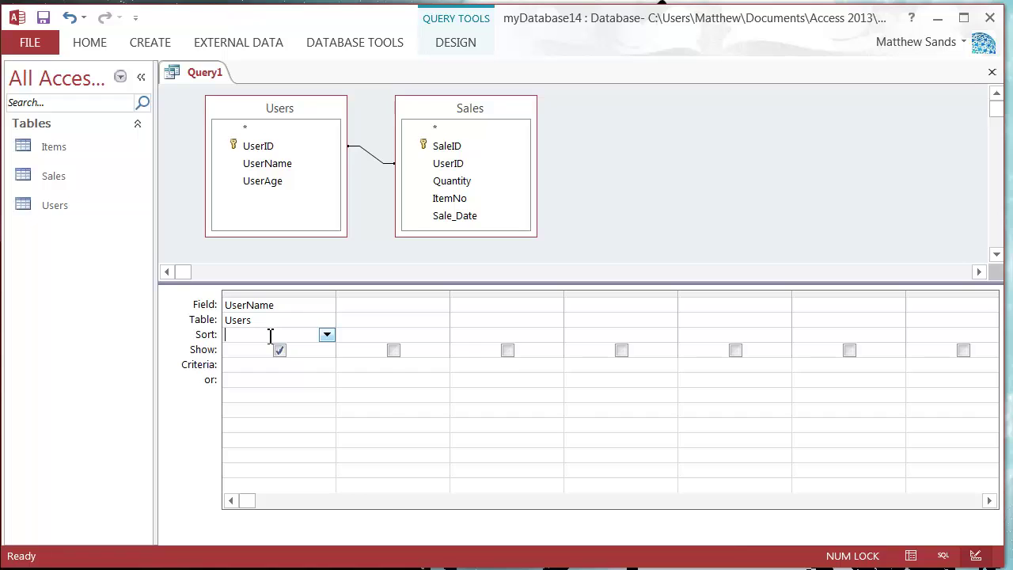
right_click(270, 335)
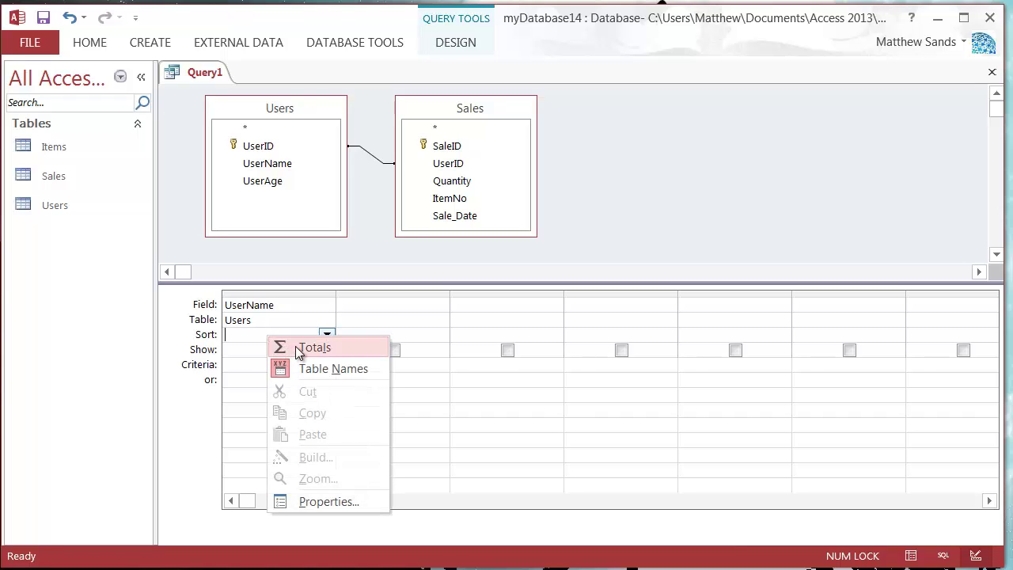
click(298, 348)
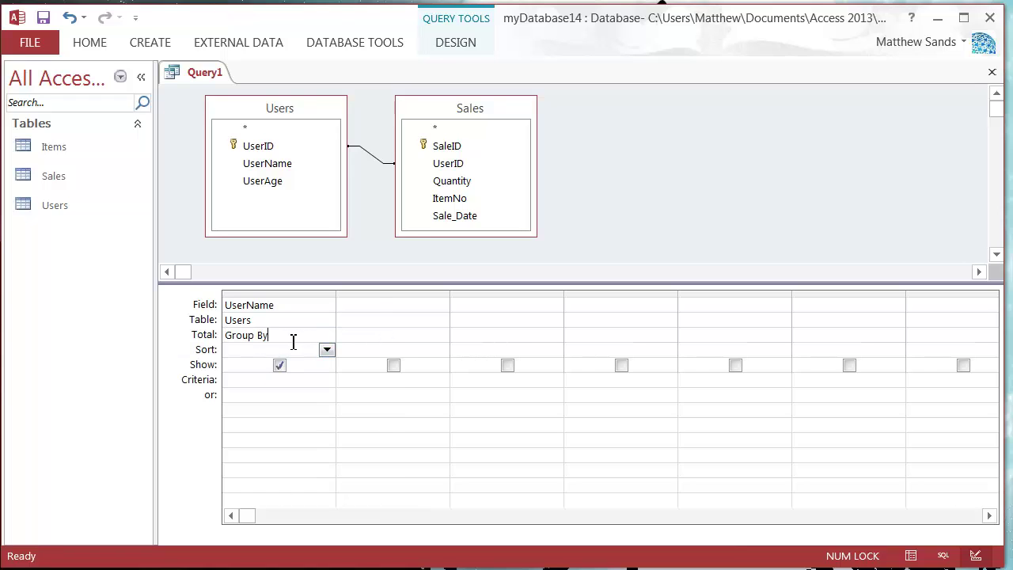
click(286, 336)
click(457, 43)
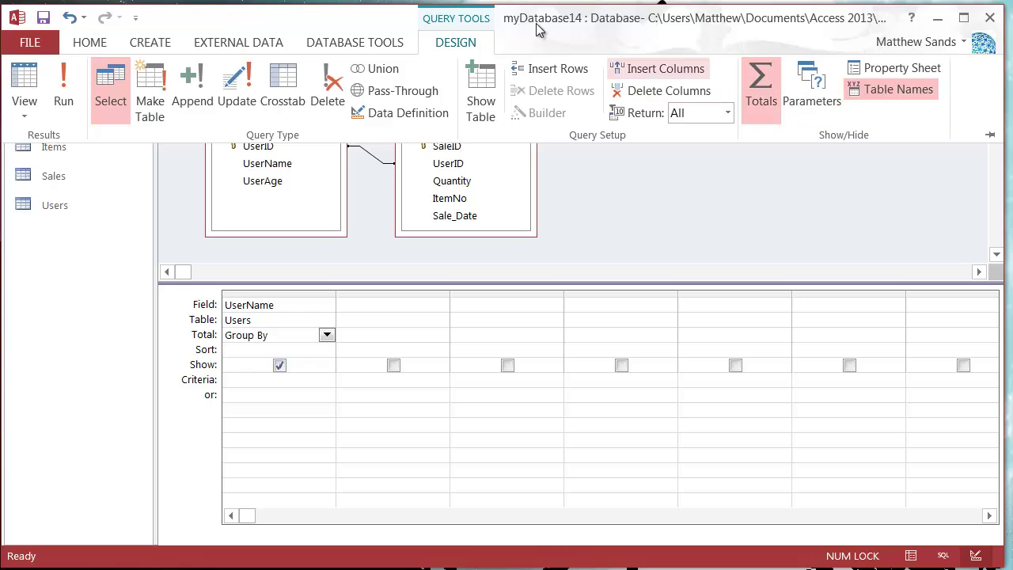
click(456, 45)
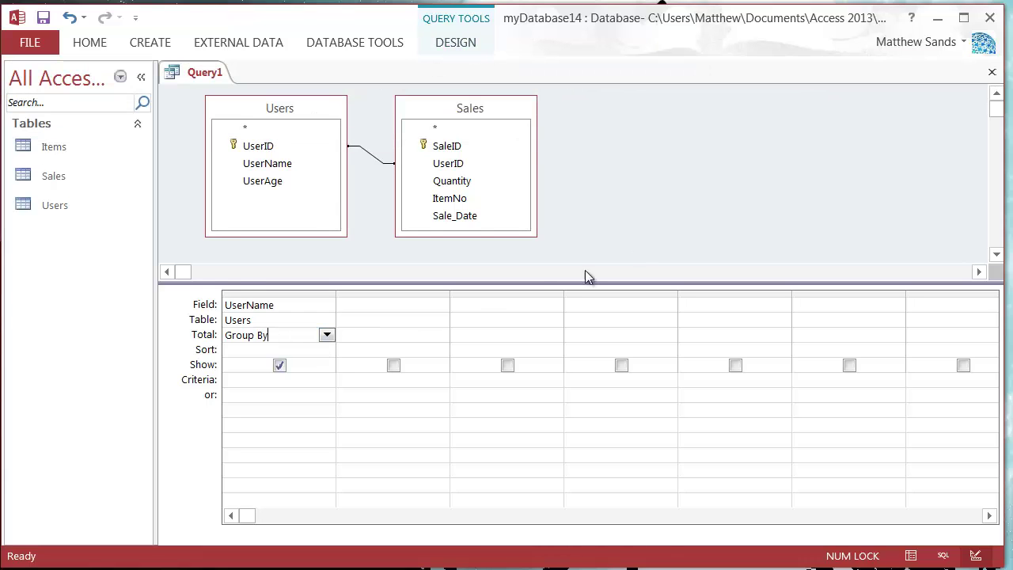
click(359, 341)
click(269, 334)
click(295, 308)
Step: Check the grouped UserName results in Datasheet View and return the query to Design View
right_click(199, 72)
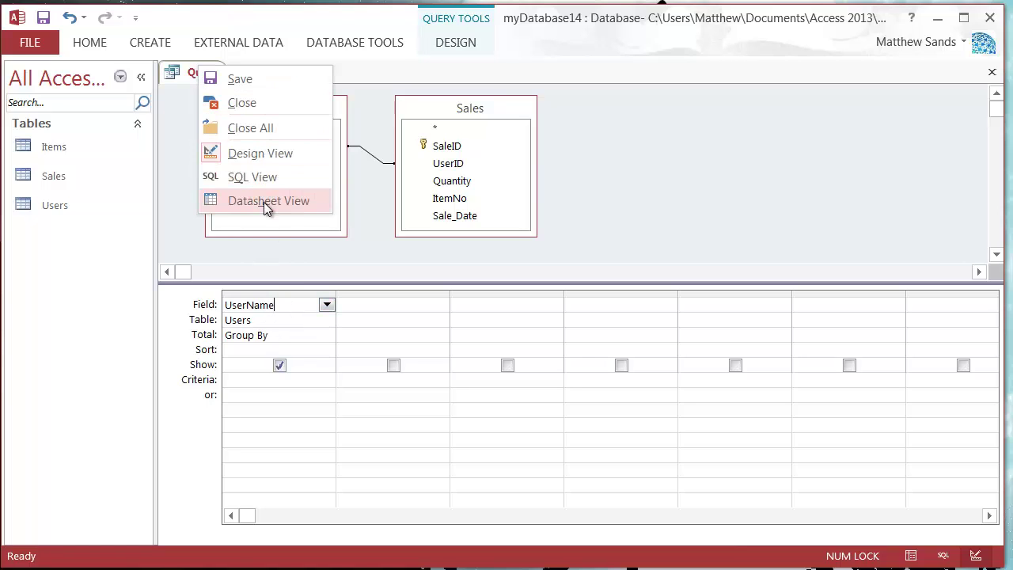
click(263, 201)
click(253, 168)
click(256, 149)
click(257, 131)
click(242, 112)
right_click(207, 77)
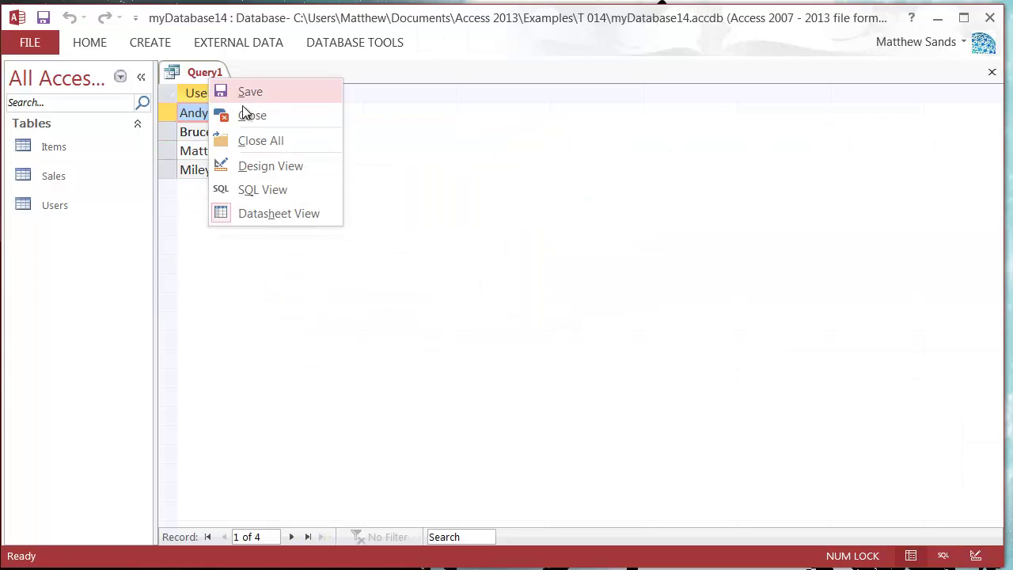
click(281, 163)
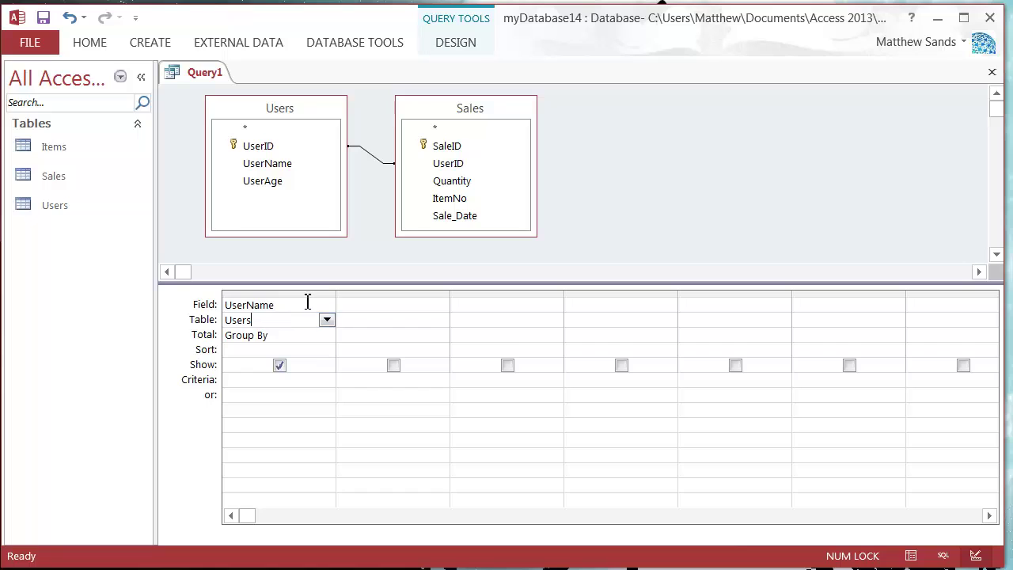
Step: Add the Sale_Date field from Sales as a second Group By column and examine the grouped rows in Datasheet View
click(466, 217)
drag(466, 217, 401, 323)
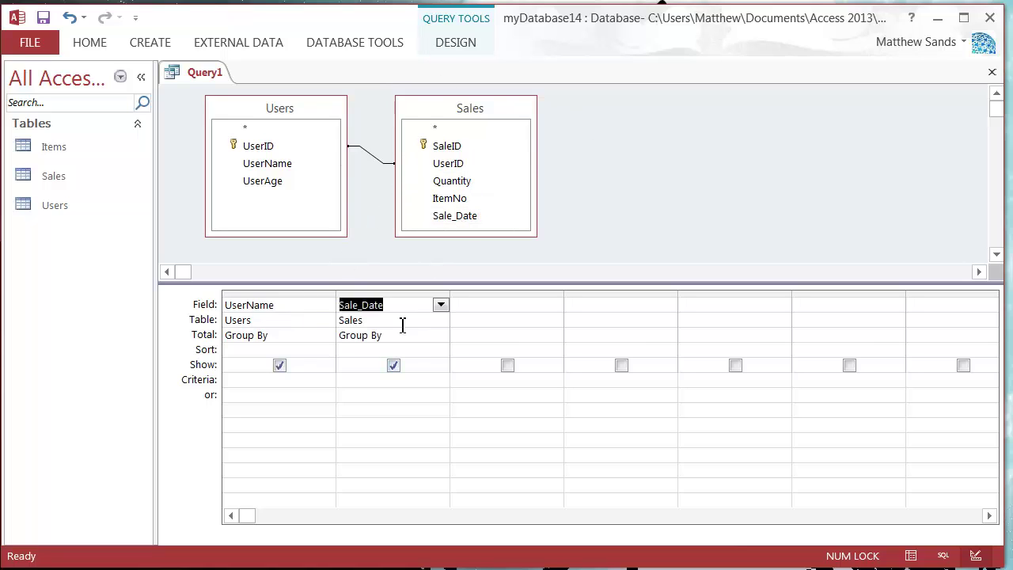
right_click(207, 75)
click(267, 203)
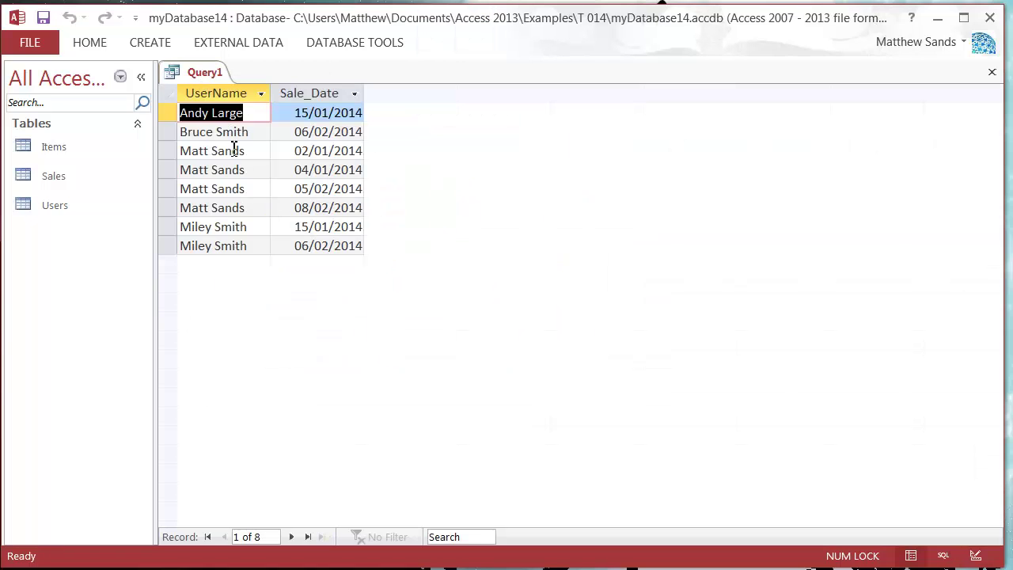
click(246, 177)
key(Tab)
key(Down)
key(Down)
key(Up)
key(Up)
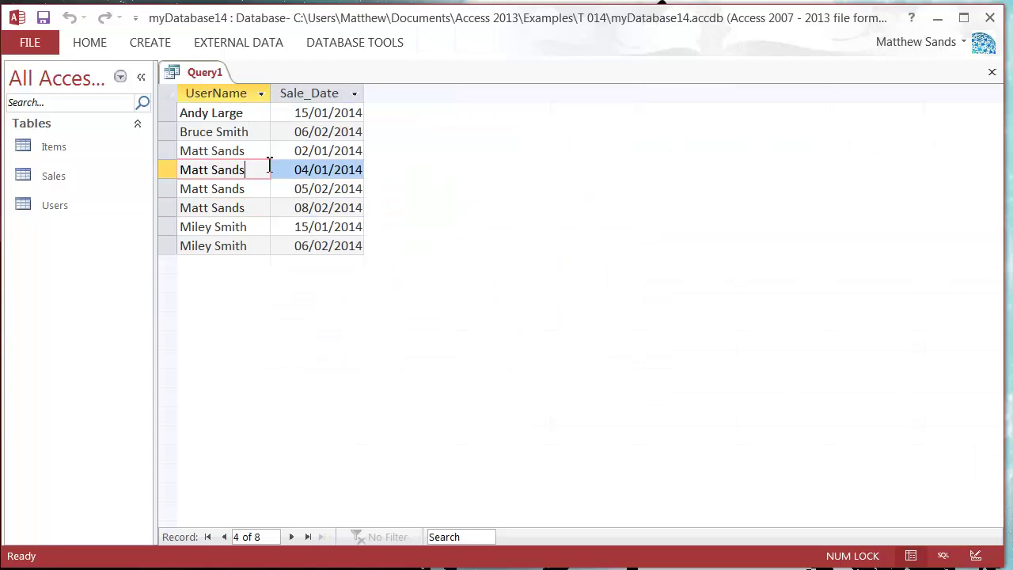
Step: Return the query to Design View and remove the Sale_Date column from the design grid
right_click(207, 73)
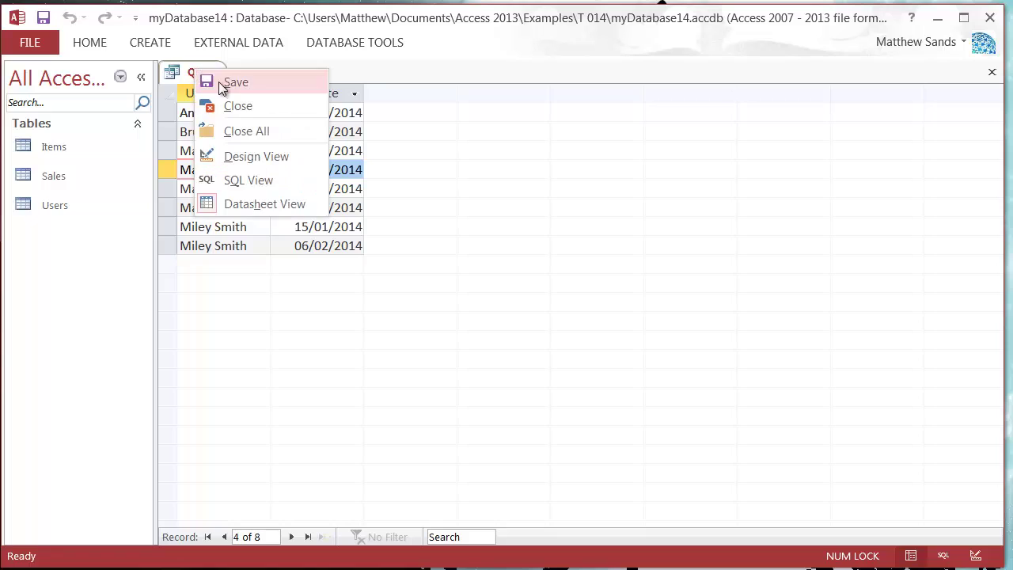
click(271, 160)
right_click(386, 292)
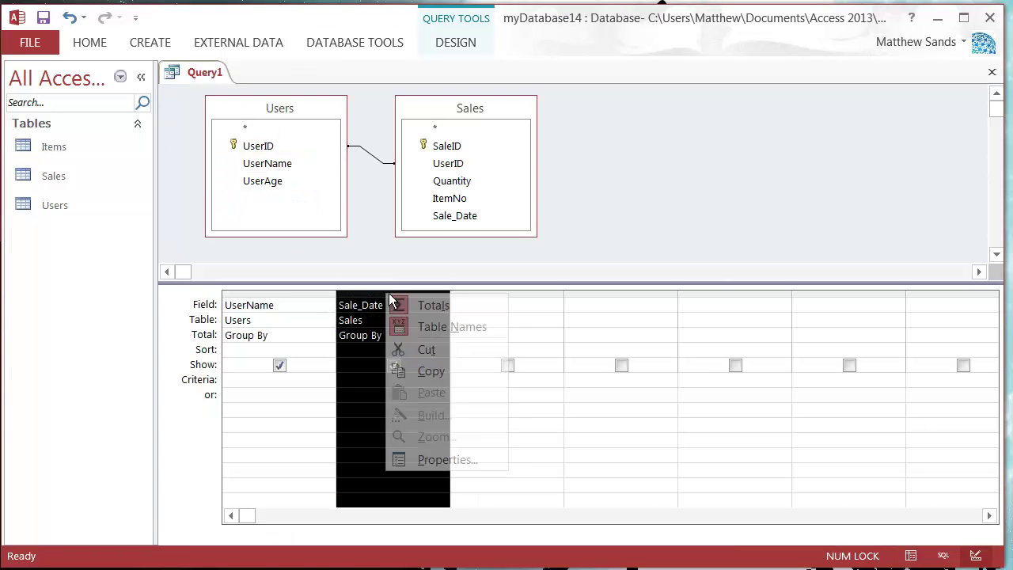
click(455, 353)
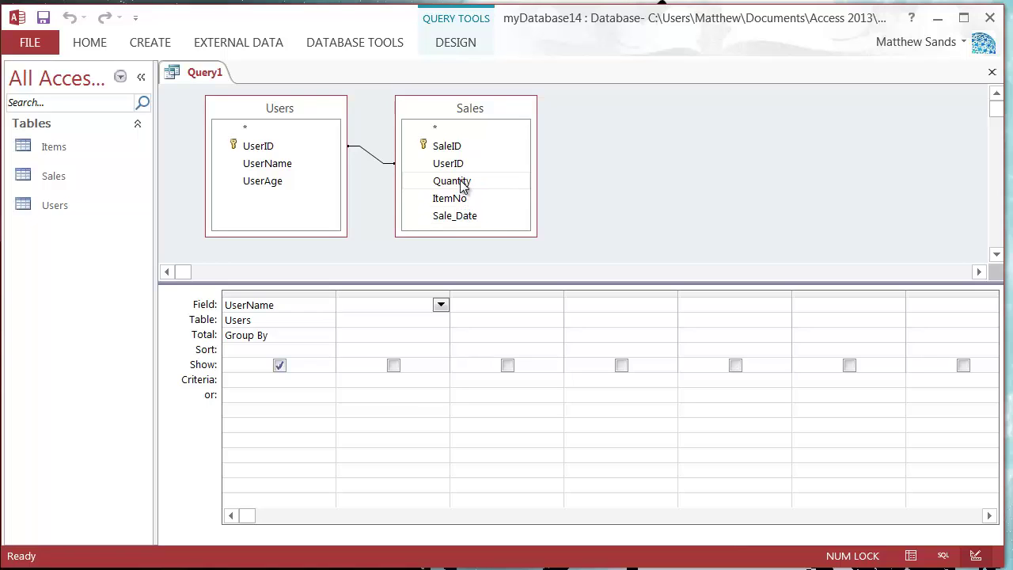
Step: Add the Quantity field from Sales to the query and set its total to Sum
click(478, 182)
drag(470, 183, 383, 306)
click(404, 337)
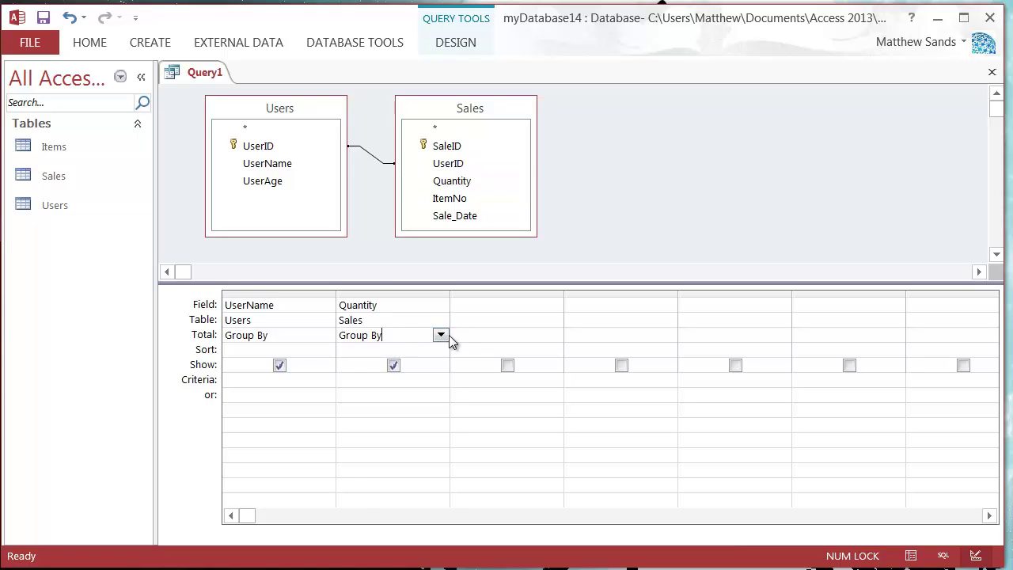
click(440, 335)
click(396, 365)
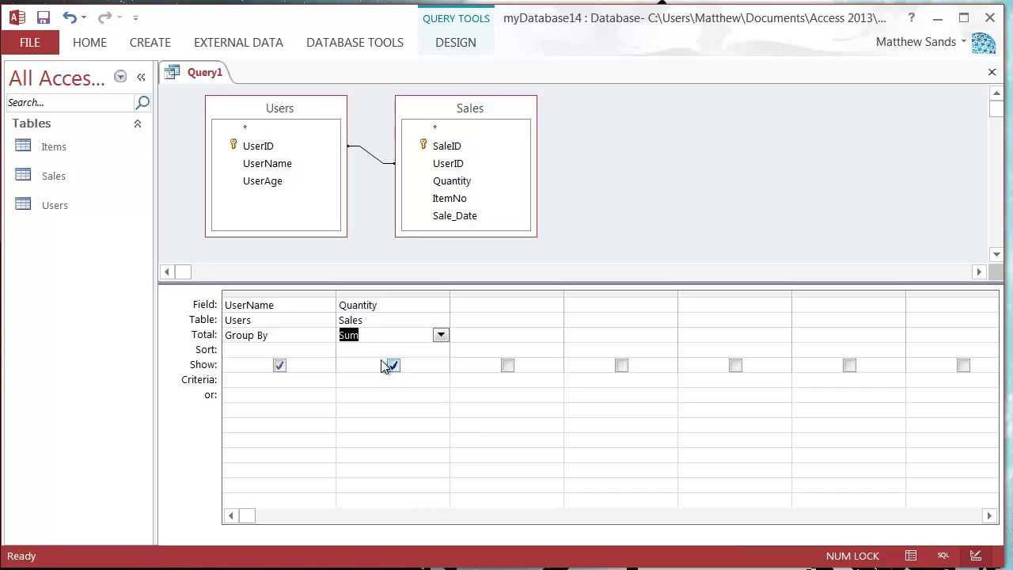
click(362, 352)
click(376, 341)
Step: Show the summed quantities per user in Datasheet View and widen the quantity column to fit its heading
right_click(200, 77)
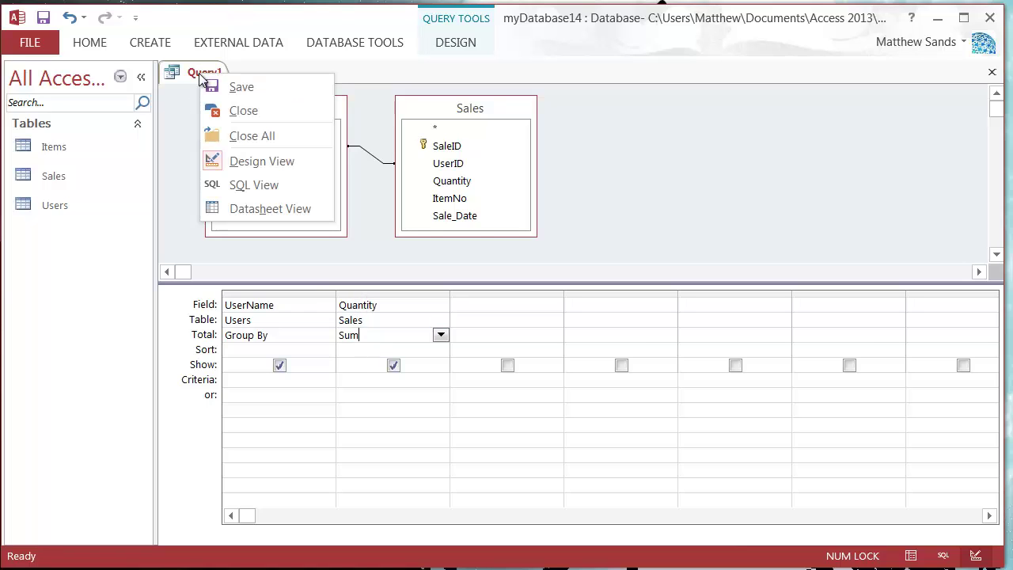
click(262, 213)
click(333, 152)
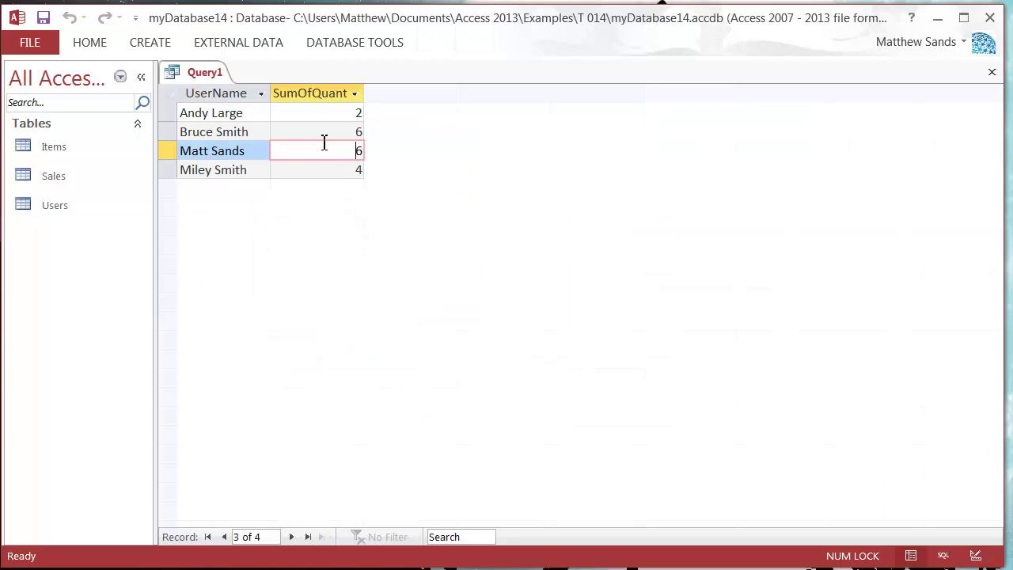
click(321, 131)
click(333, 116)
click(328, 124)
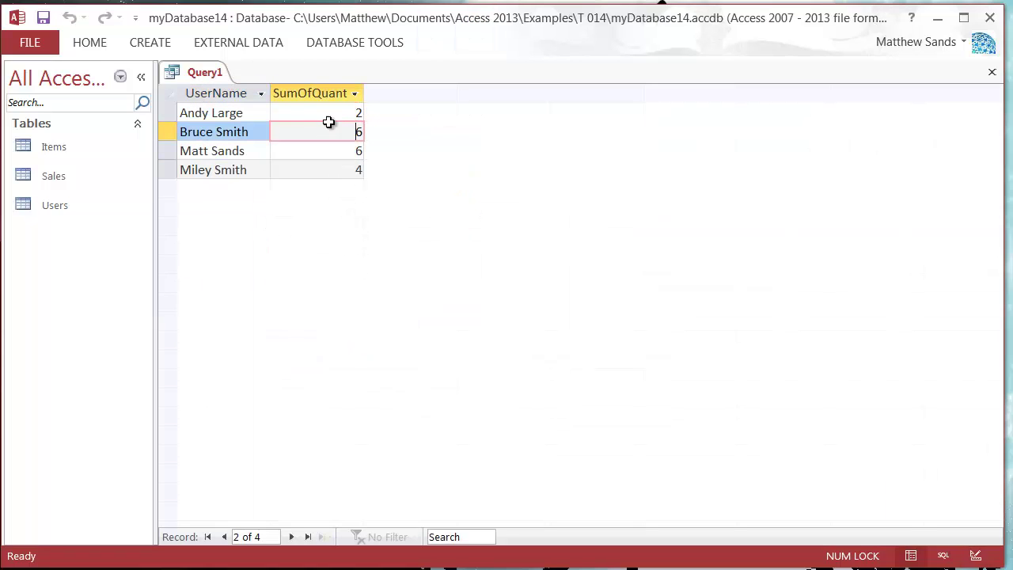
double_click(363, 92)
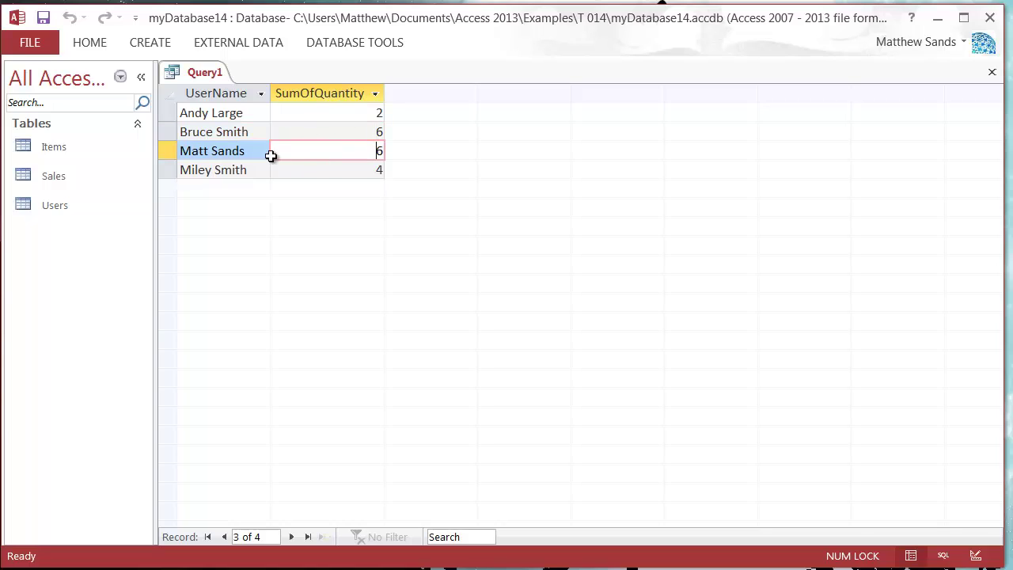
click(335, 154)
click(166, 133)
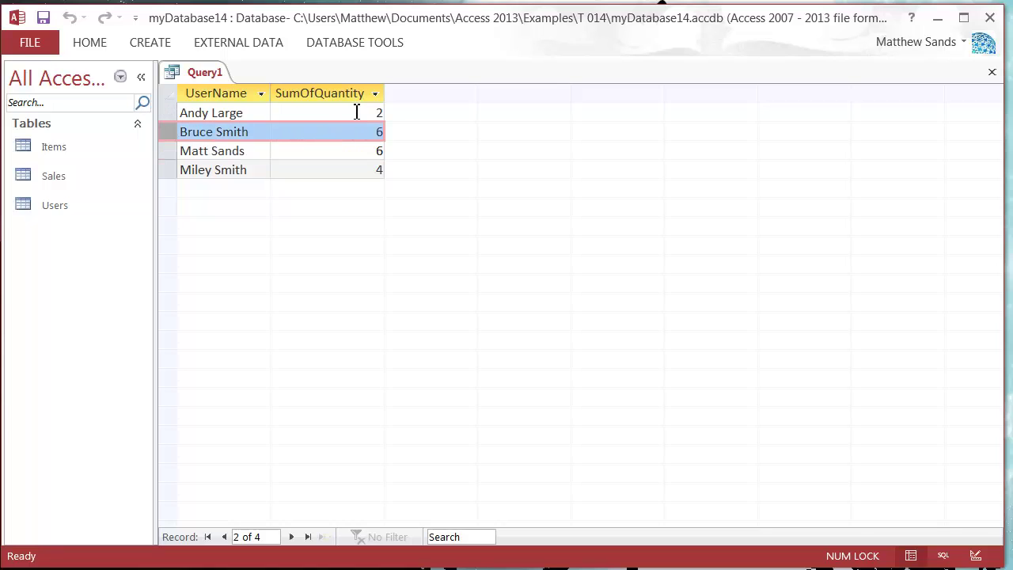
Step: Return the query to Design View, add the SaleID field from Sales and set its total to Count
right_click(198, 72)
click(254, 160)
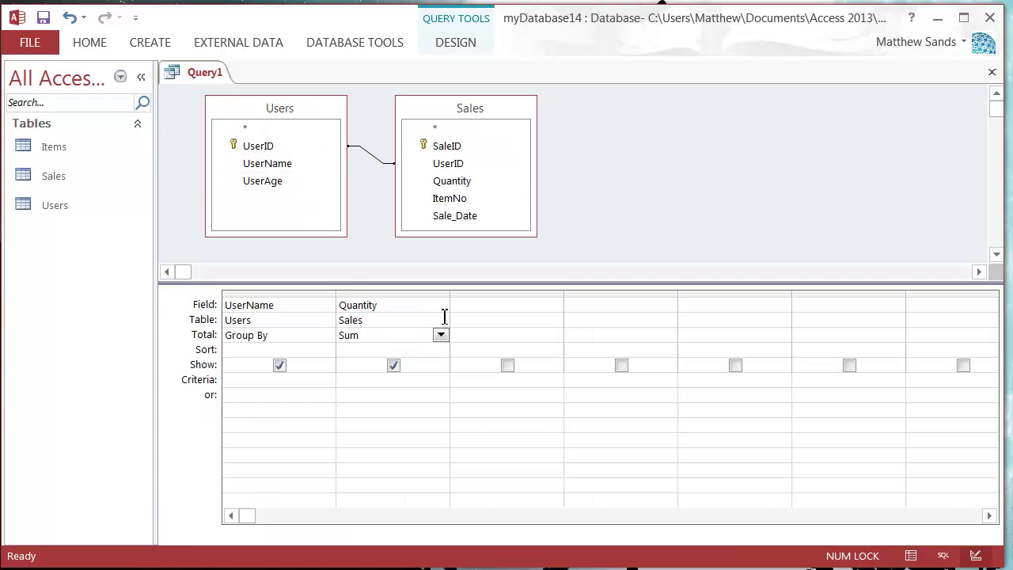
double_click(448, 149)
click(500, 339)
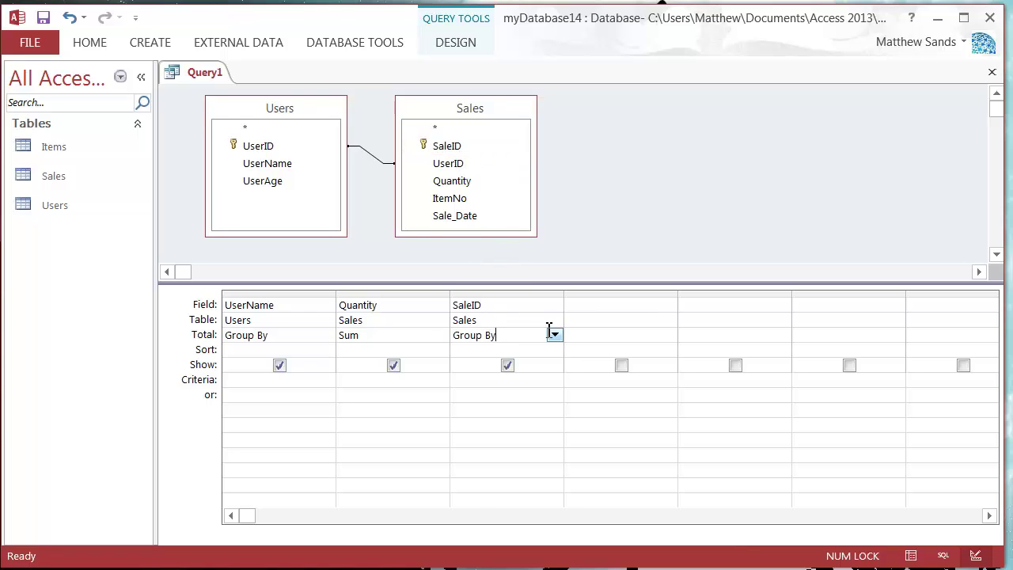
click(554, 335)
click(505, 421)
click(470, 351)
Step: Move the SaleID column in front of the Quantity column in the design grid
click(511, 295)
drag(511, 295, 364, 307)
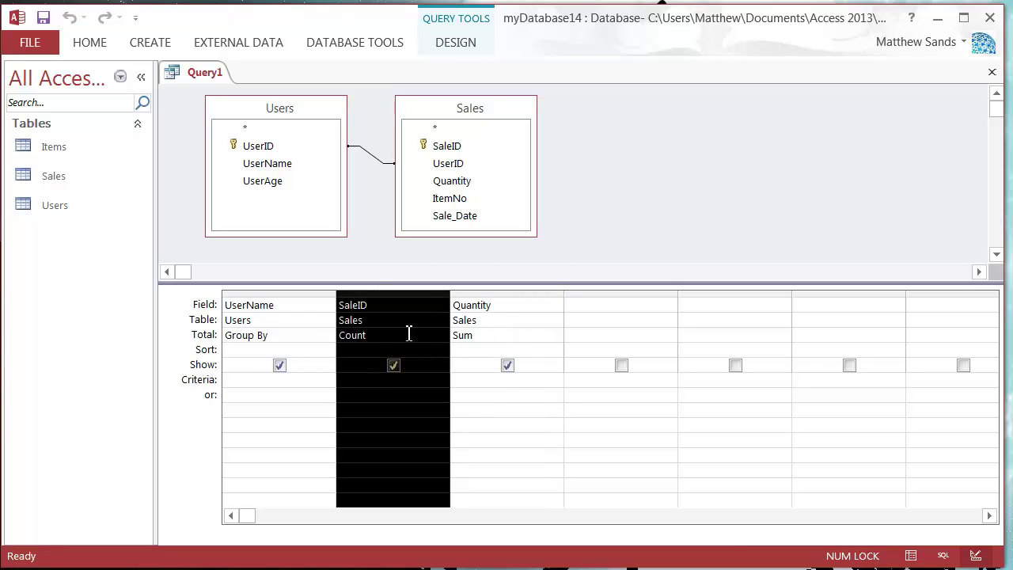
click(407, 333)
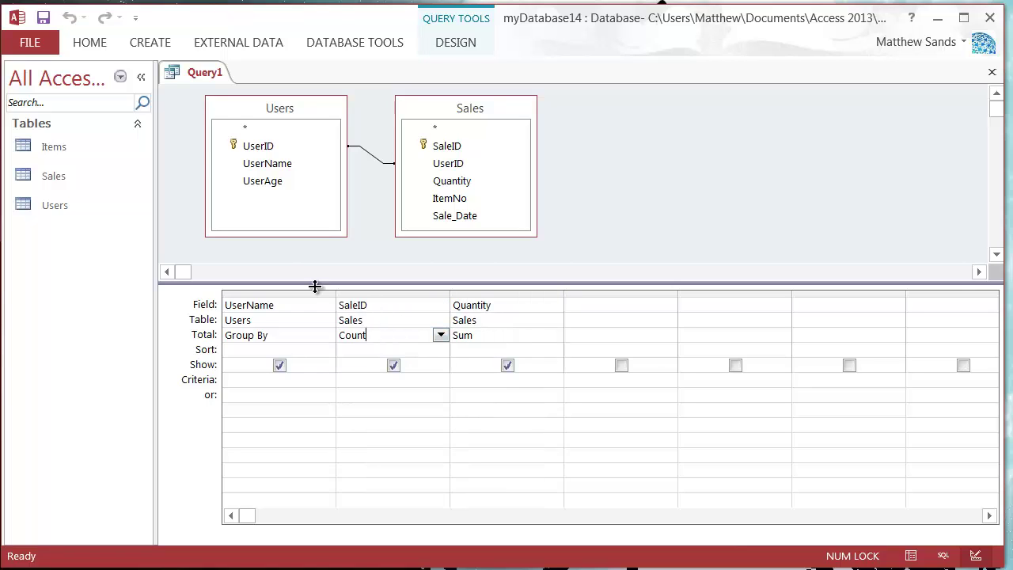
Step: Show the query in Datasheet View and examine the sale count and summed quantity for each user
right_click(184, 80)
click(270, 209)
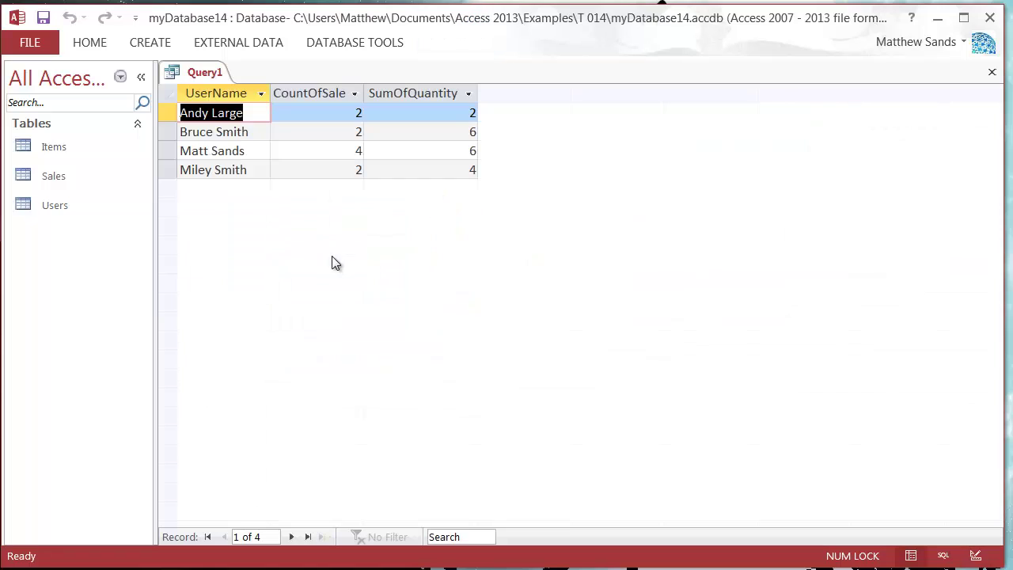
click(330, 131)
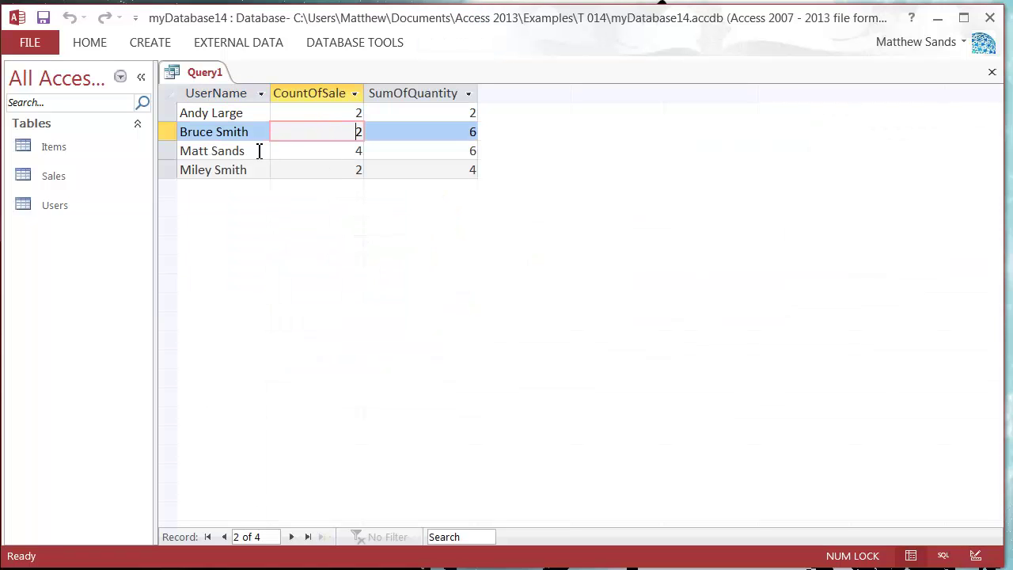
drag(261, 151, 163, 151)
click(327, 150)
drag(327, 151, 388, 156)
key(Tab)
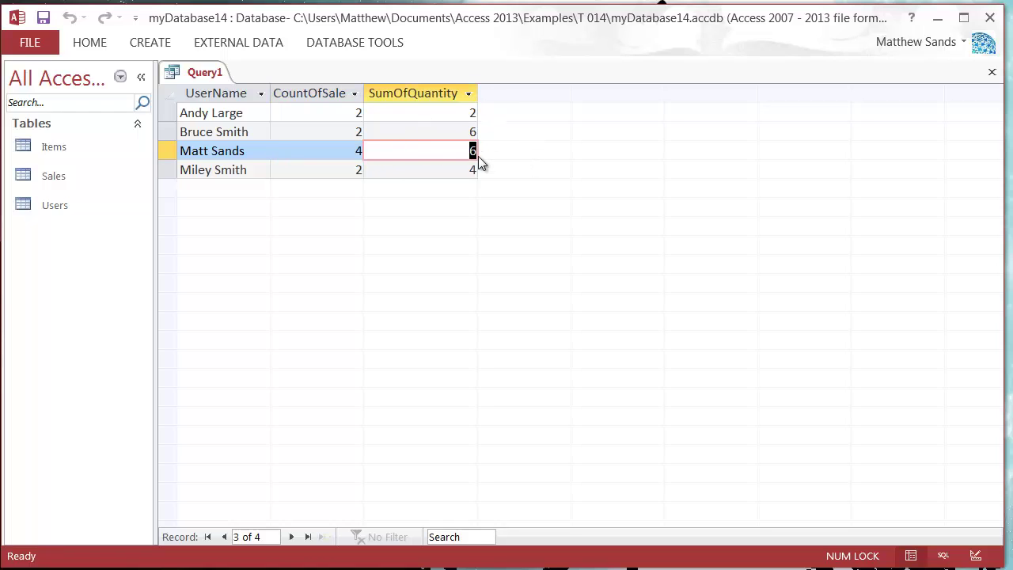
Step: Return the query to Design View and add the Items table to it
right_click(198, 73)
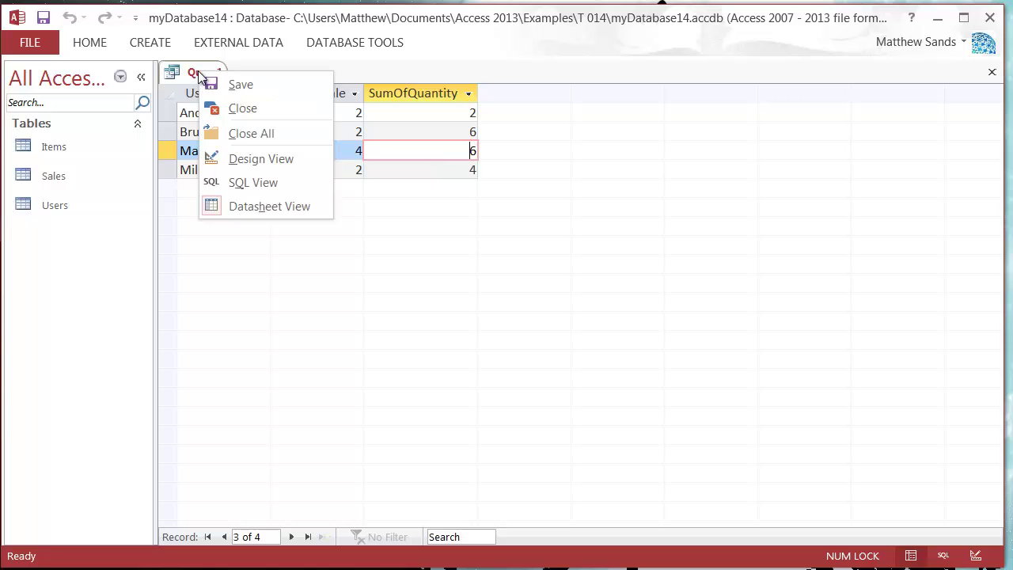
click(269, 160)
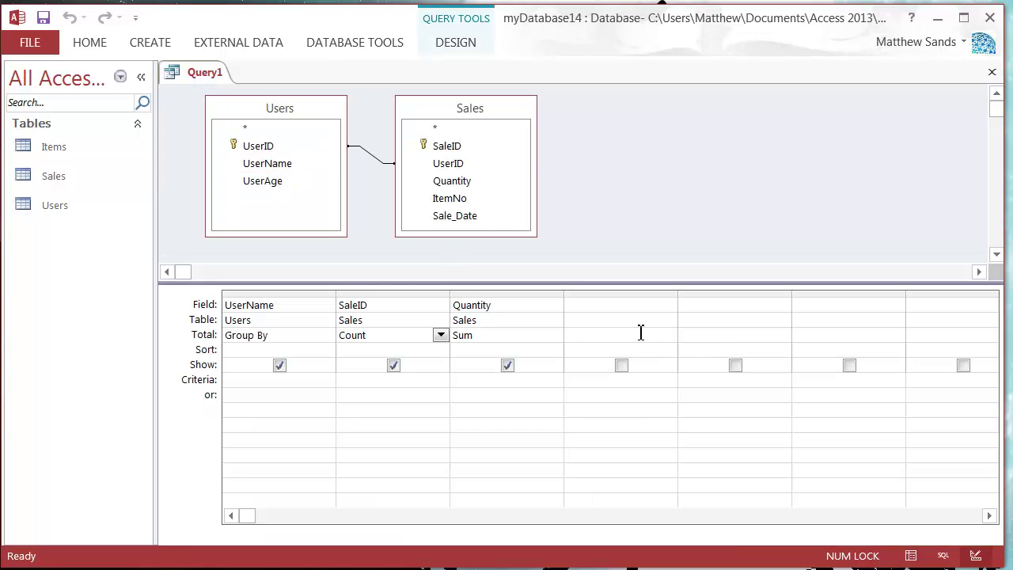
click(366, 350)
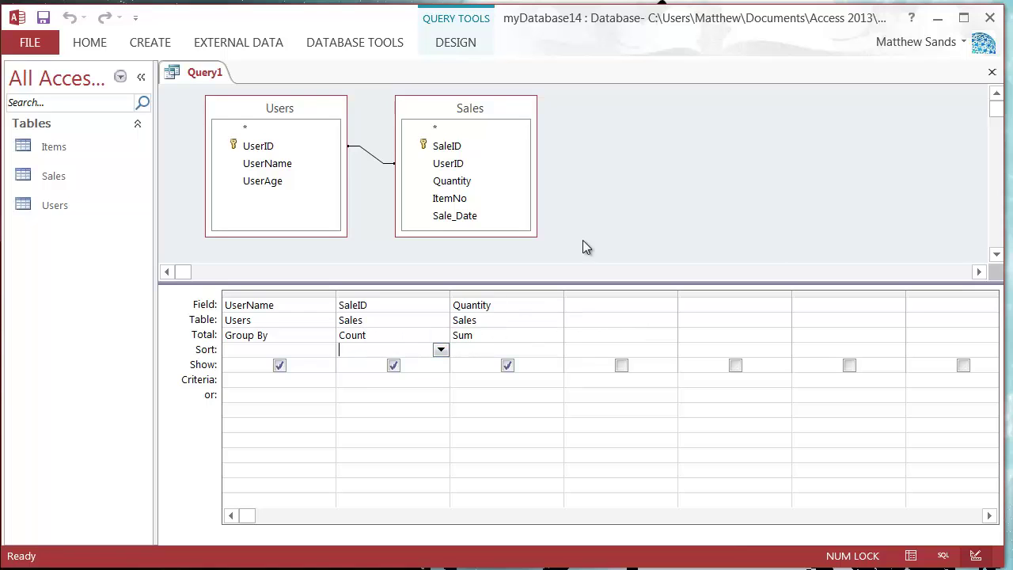
right_click(645, 144)
click(717, 199)
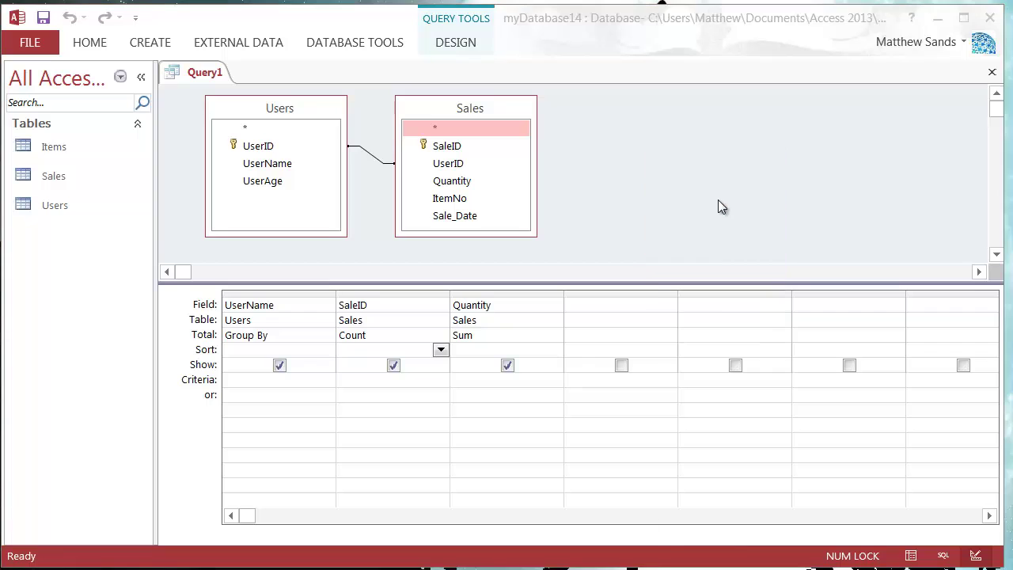
double_click(385, 351)
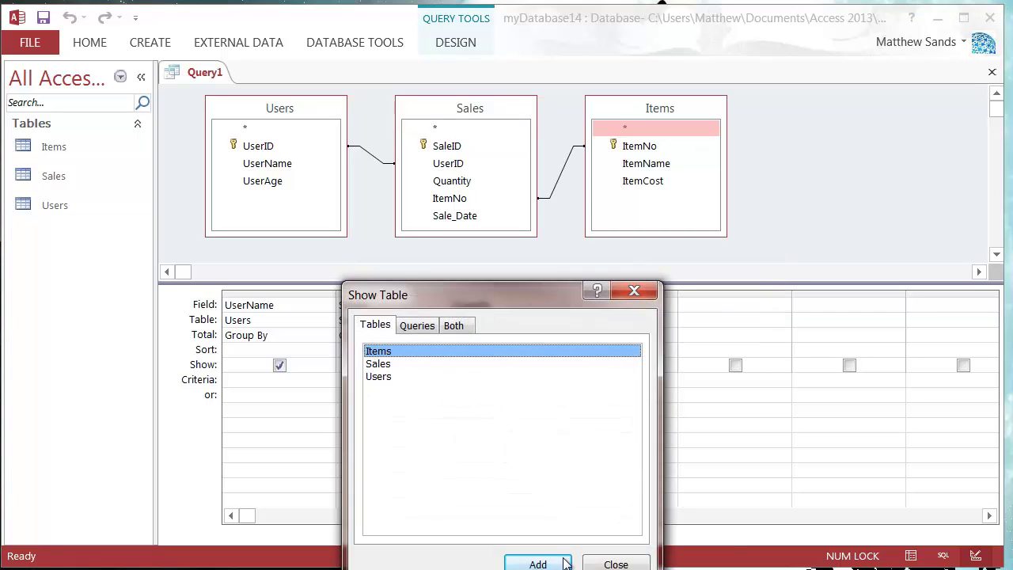
click(615, 564)
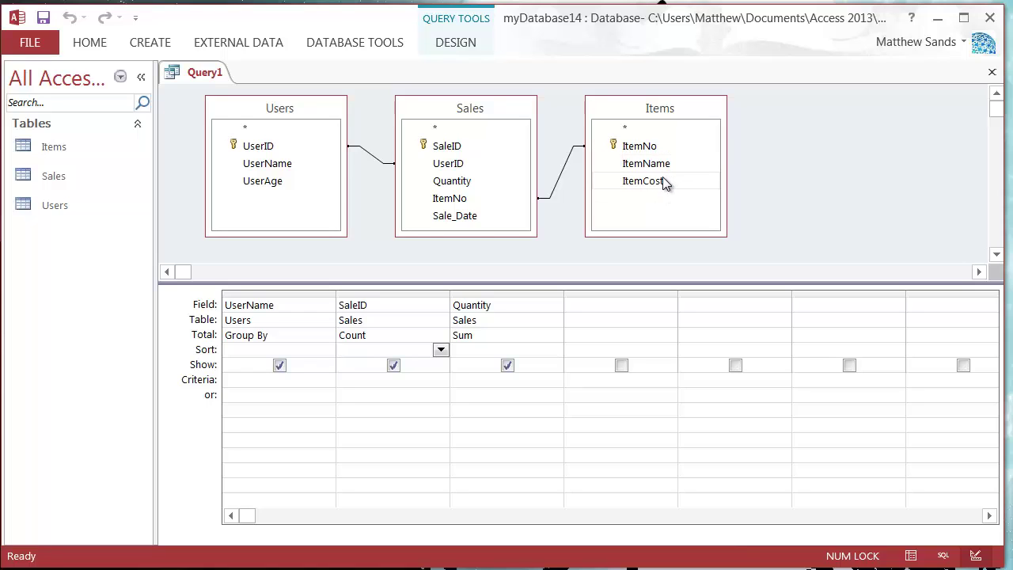
Step: Add the ItemCost field from Items to the query and set its total to Avg
double_click(655, 182)
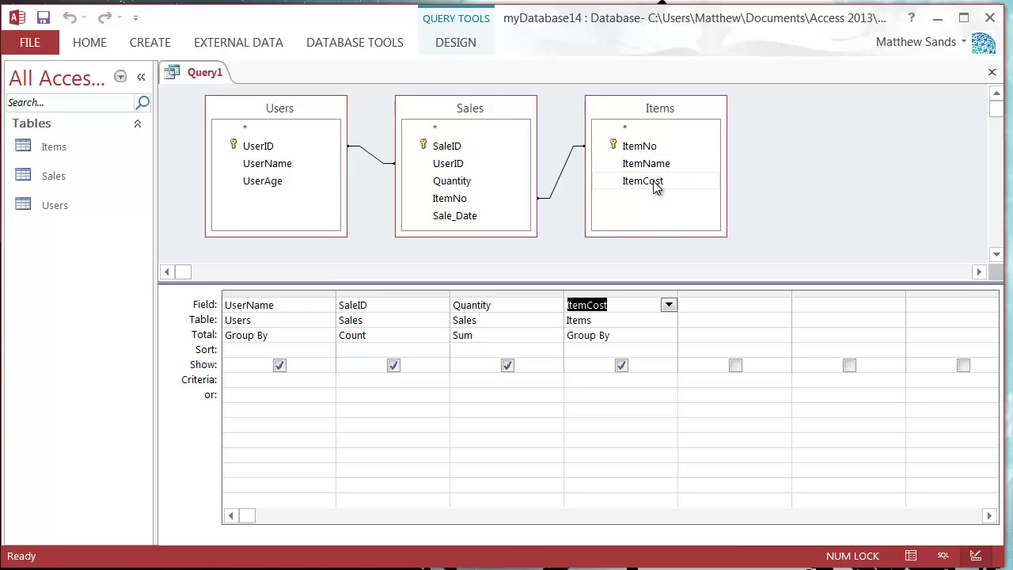
click(617, 336)
click(671, 335)
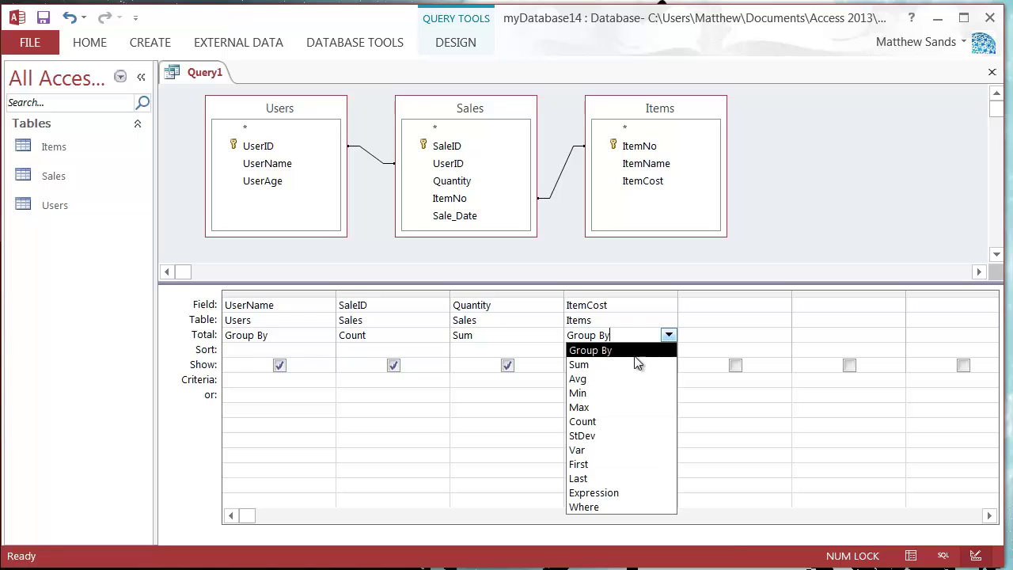
click(593, 378)
click(668, 336)
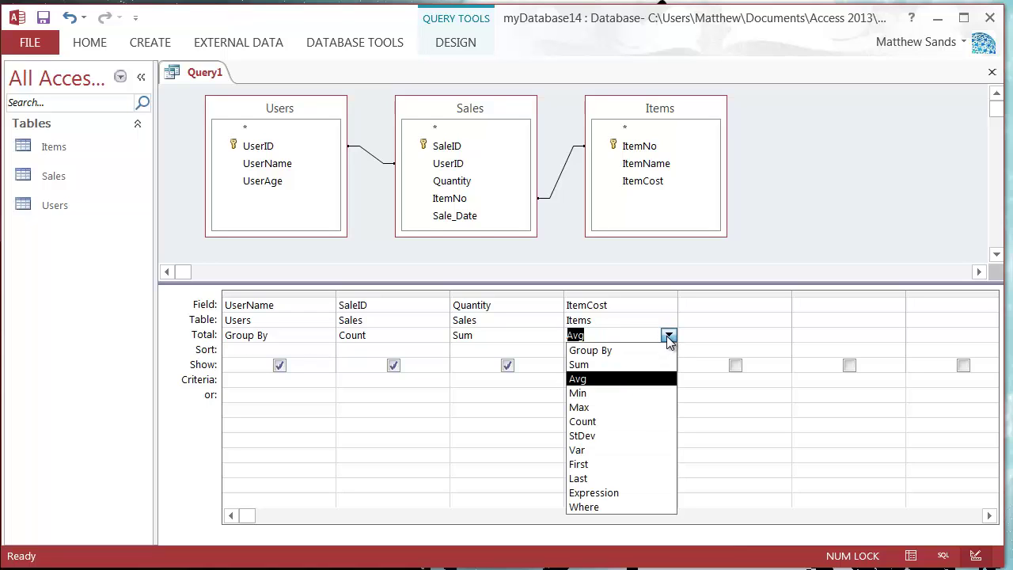
click(589, 383)
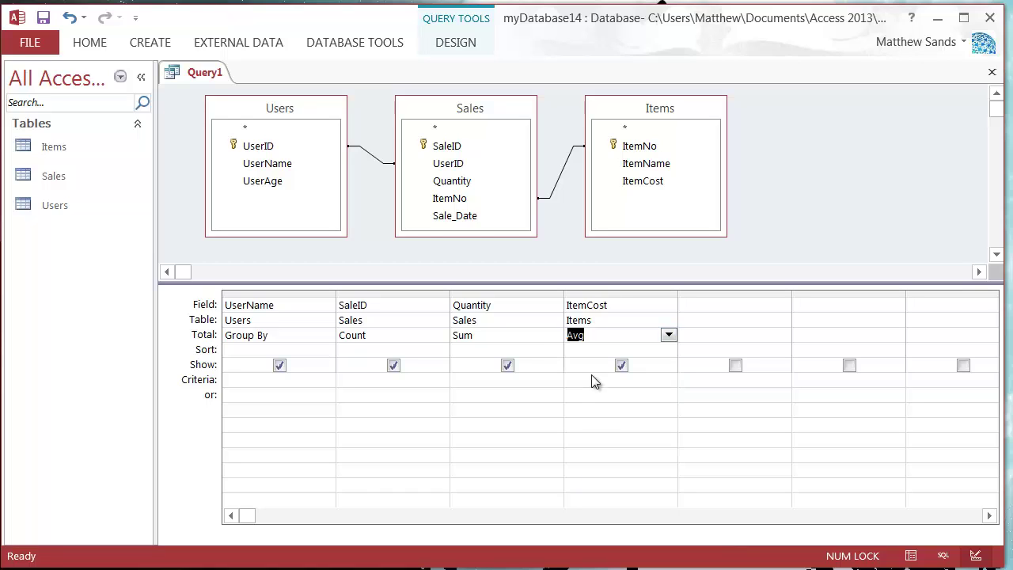
click(597, 353)
Step: Add the ItemCost field a second time and set that column's total to Min
double_click(642, 180)
click(750, 346)
click(756, 336)
click(782, 334)
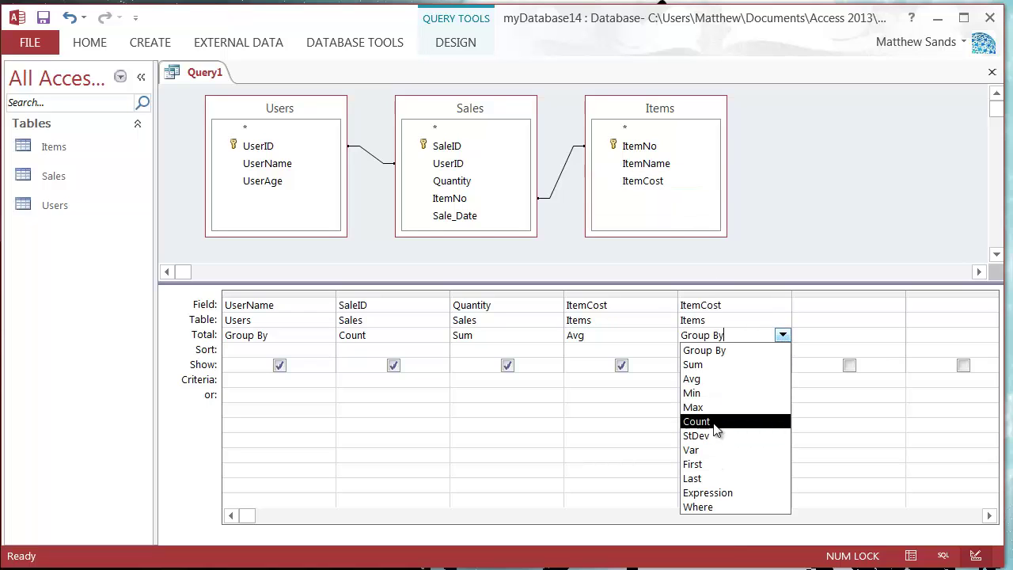
click(701, 392)
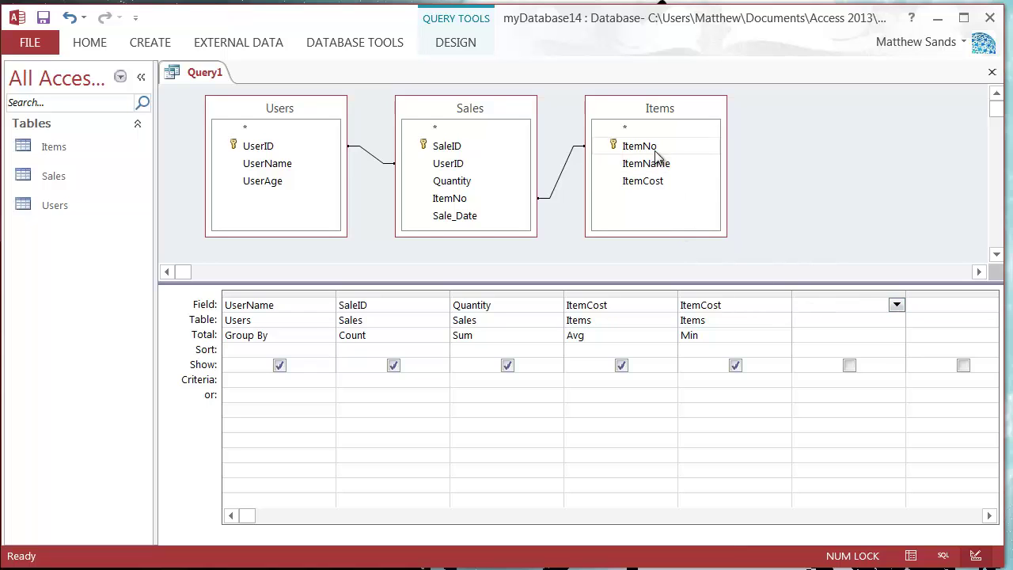
Step: Add the ItemCost field a third time and set that column's total to Max
drag(657, 181, 853, 306)
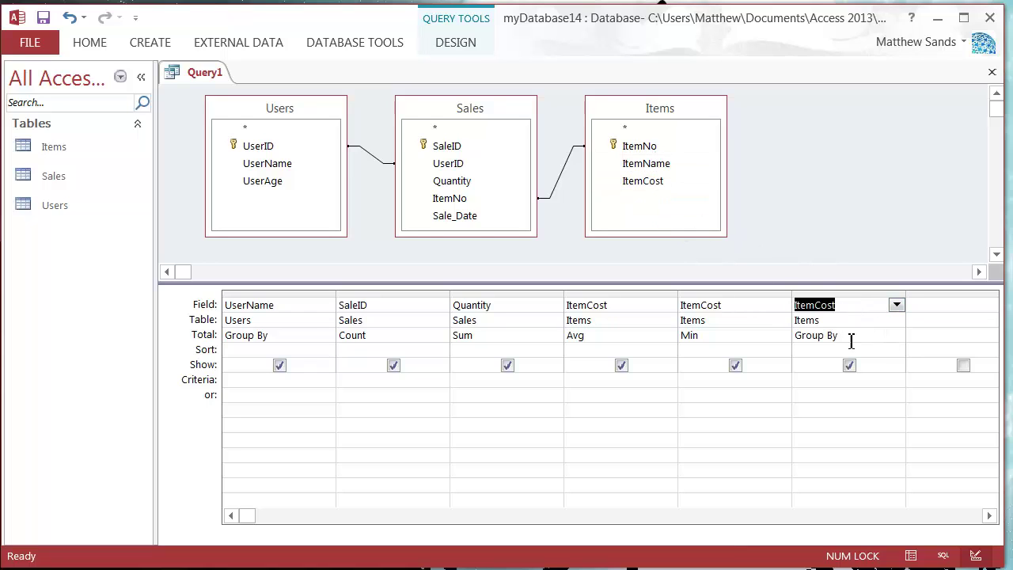
click(851, 337)
click(898, 335)
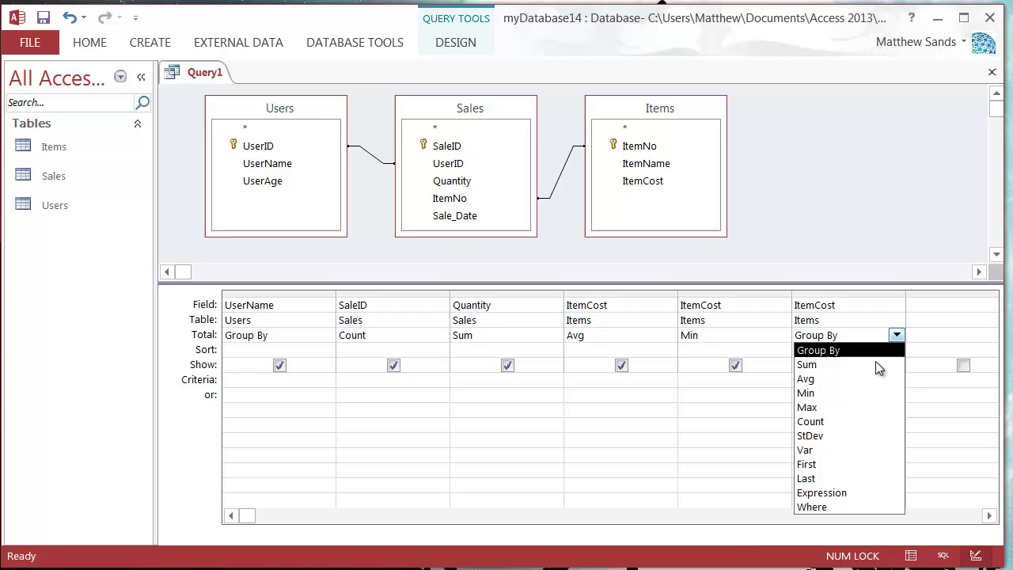
click(830, 407)
click(704, 355)
click(635, 352)
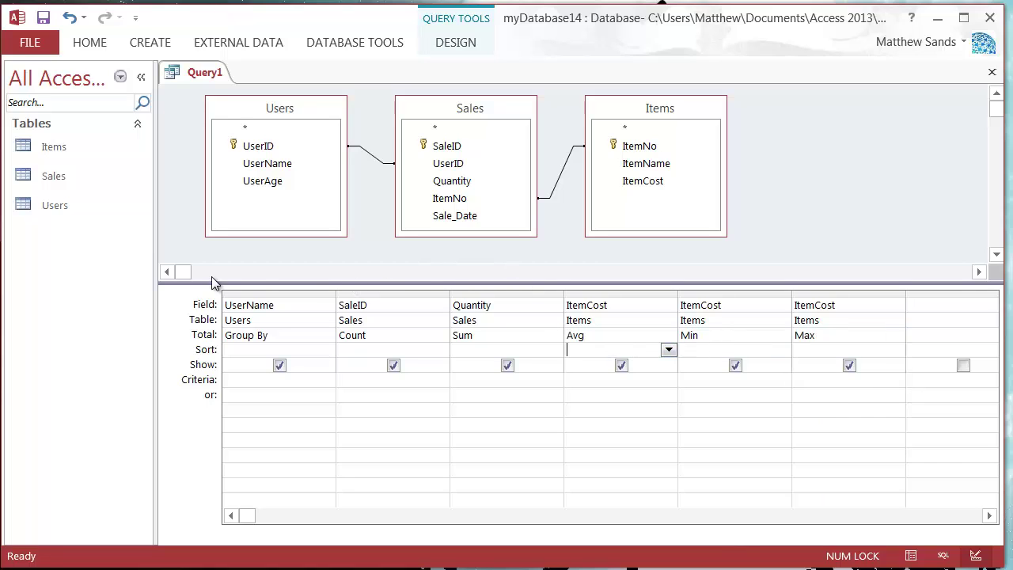
Step: Show the query in Datasheet View and compare the average, minimum and maximum item costs for each user
right_click(201, 72)
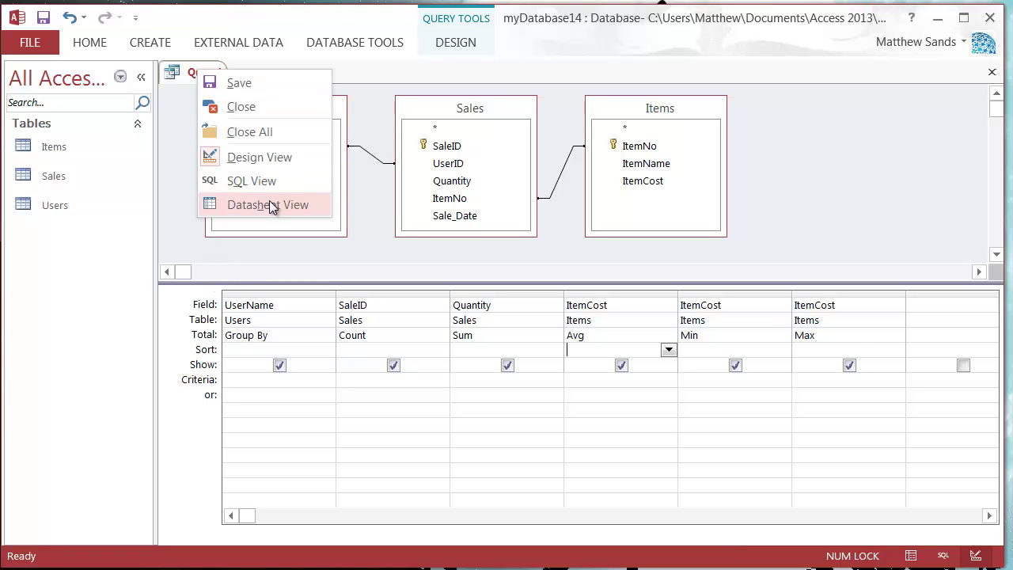
click(269, 204)
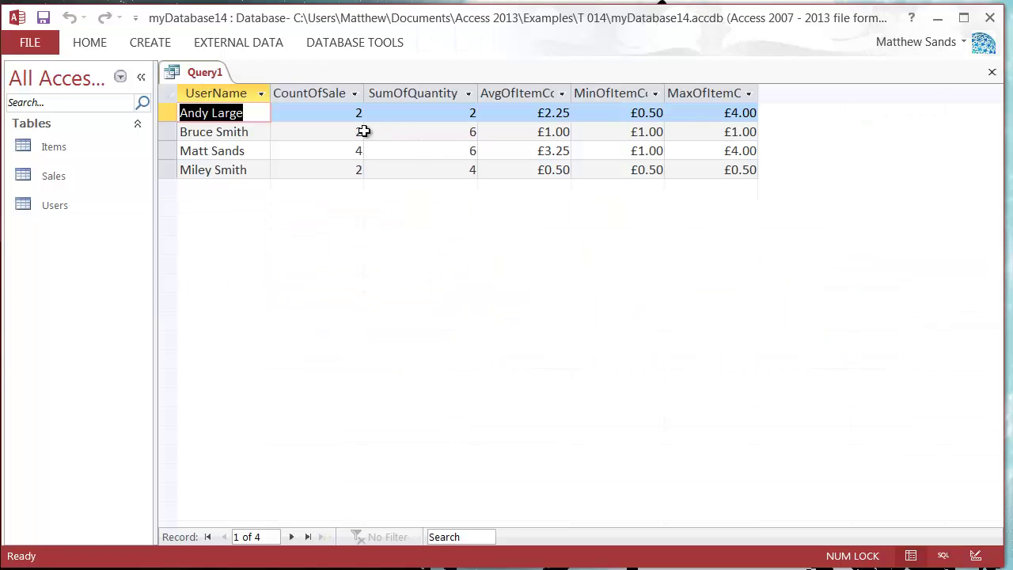
click(528, 93)
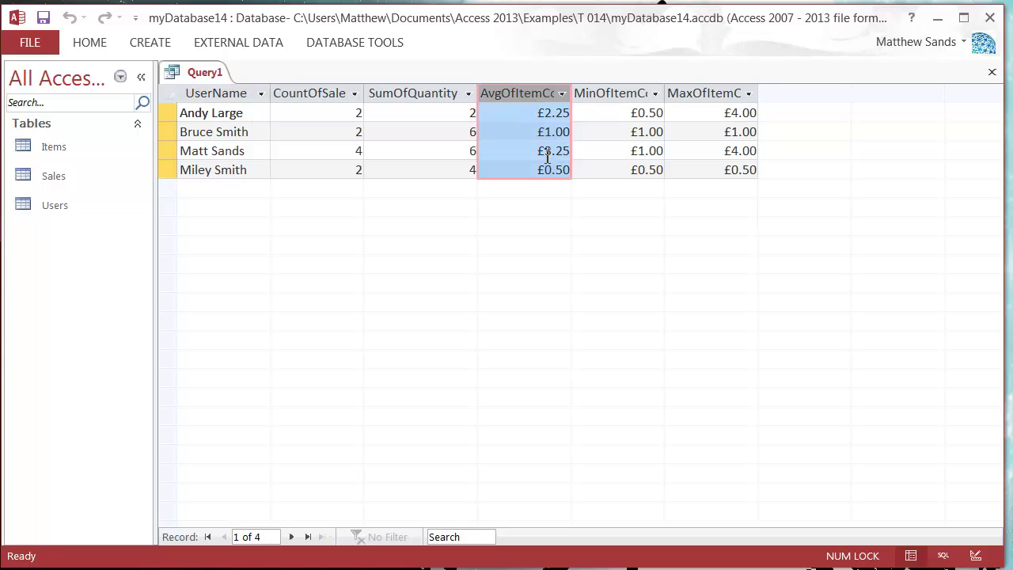
click(643, 97)
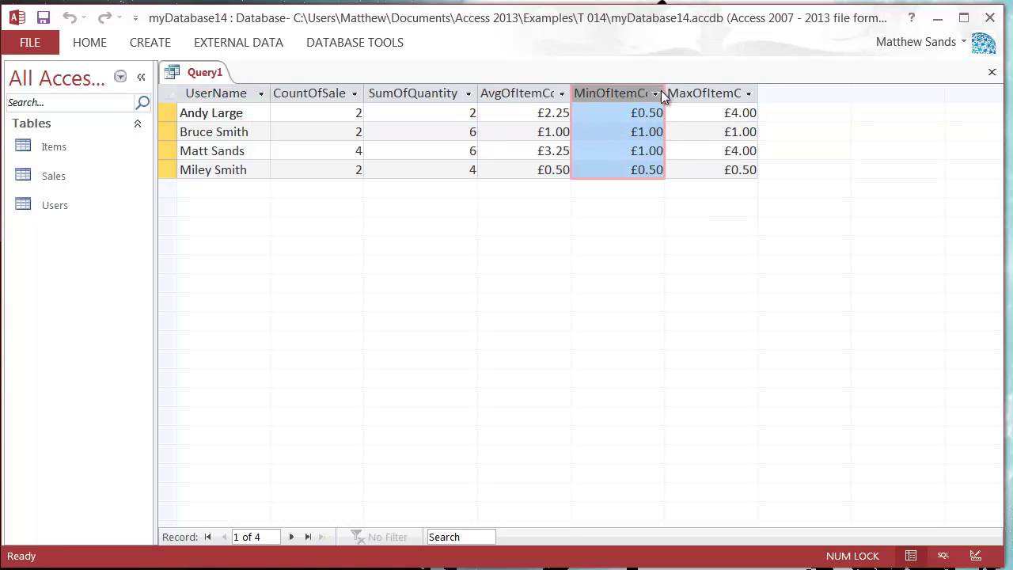
click(649, 133)
key(Tab)
click(724, 130)
key(Down)
click(616, 152)
click(356, 151)
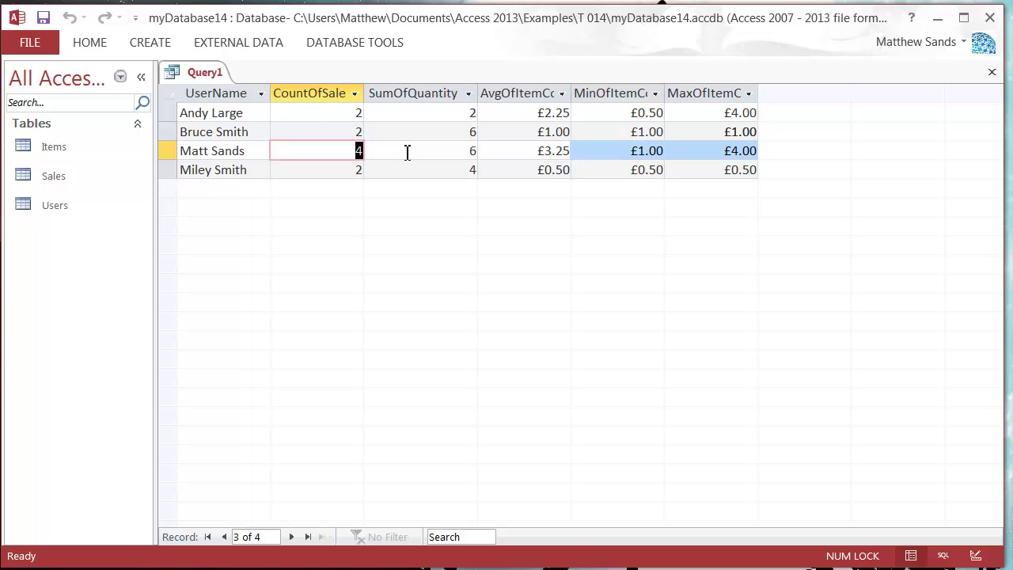
drag(458, 154, 822, 154)
Step: Return the query to Design View and remove the SaleID column and all three ItemCost columns from the grid
right_click(204, 75)
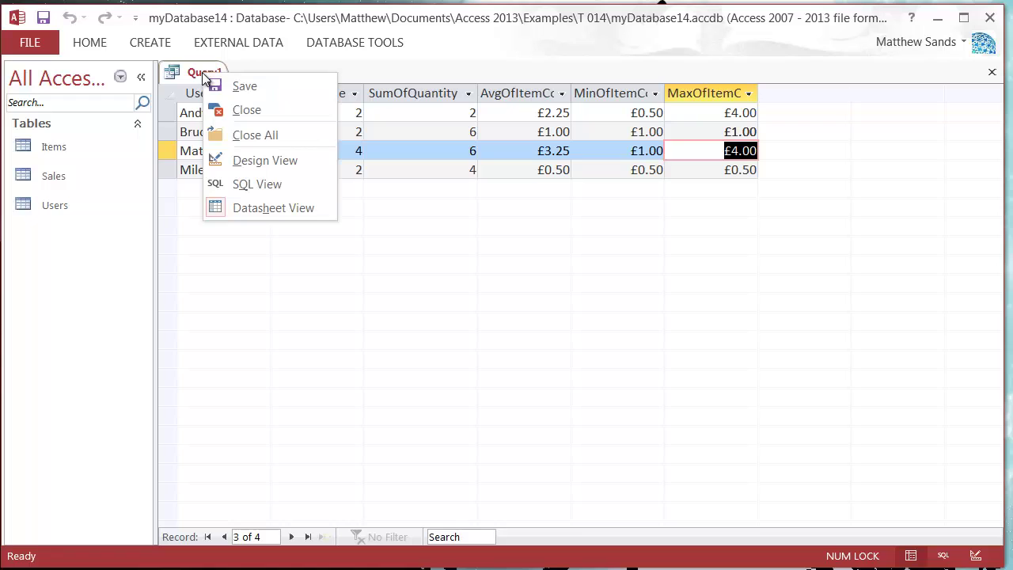
click(261, 160)
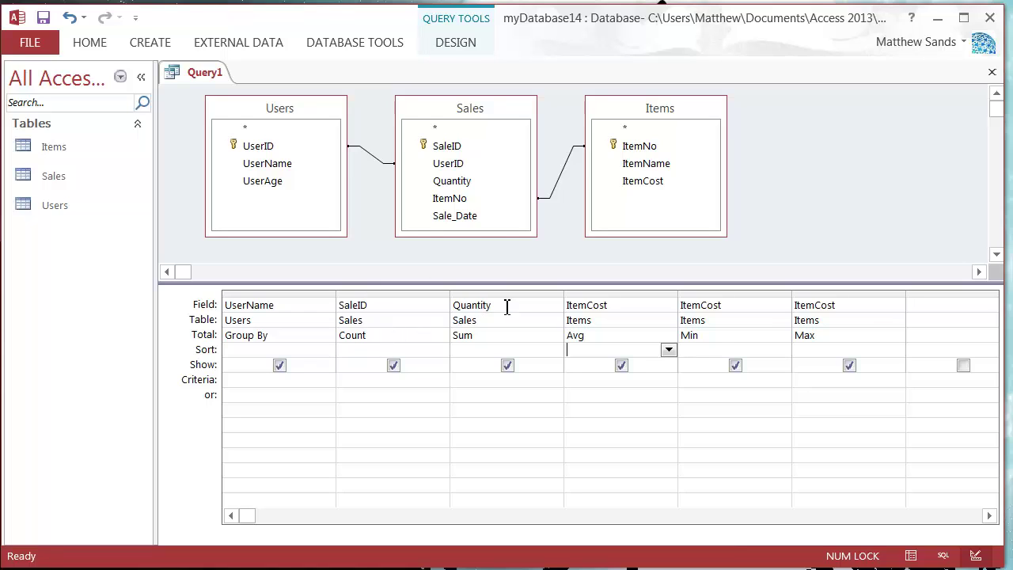
click(415, 292)
right_click(415, 293)
click(454, 351)
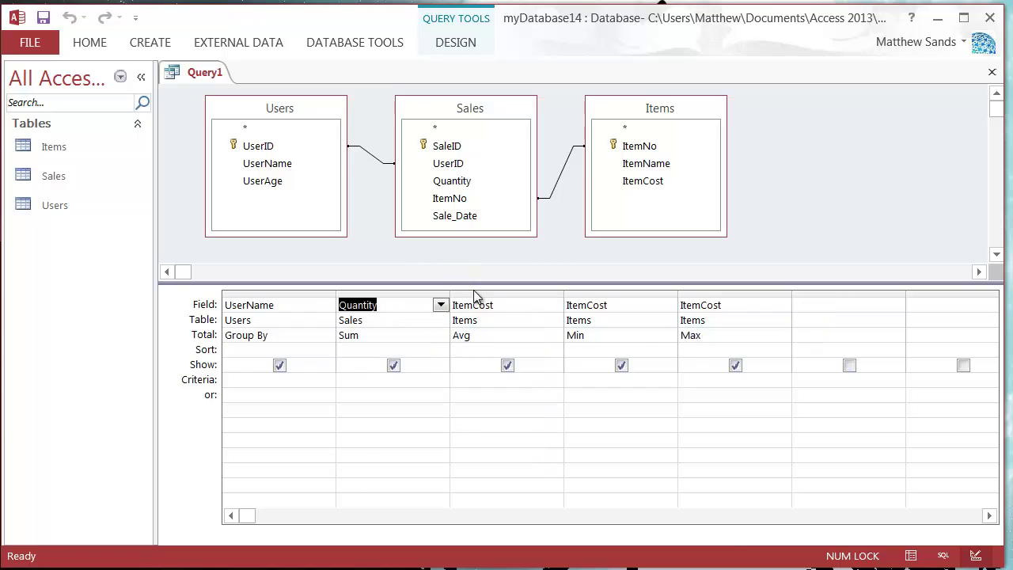
drag(473, 292, 699, 299)
right_click(714, 303)
click(771, 348)
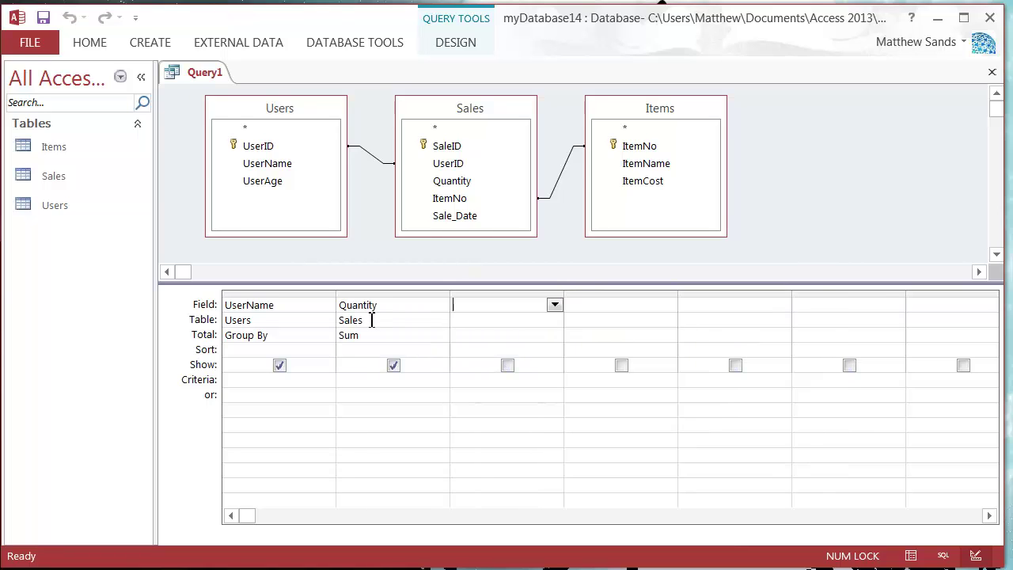
Step: Add the Sale_Date field from Sales to the query after the Quantity column
click(457, 218)
drag(456, 217, 460, 336)
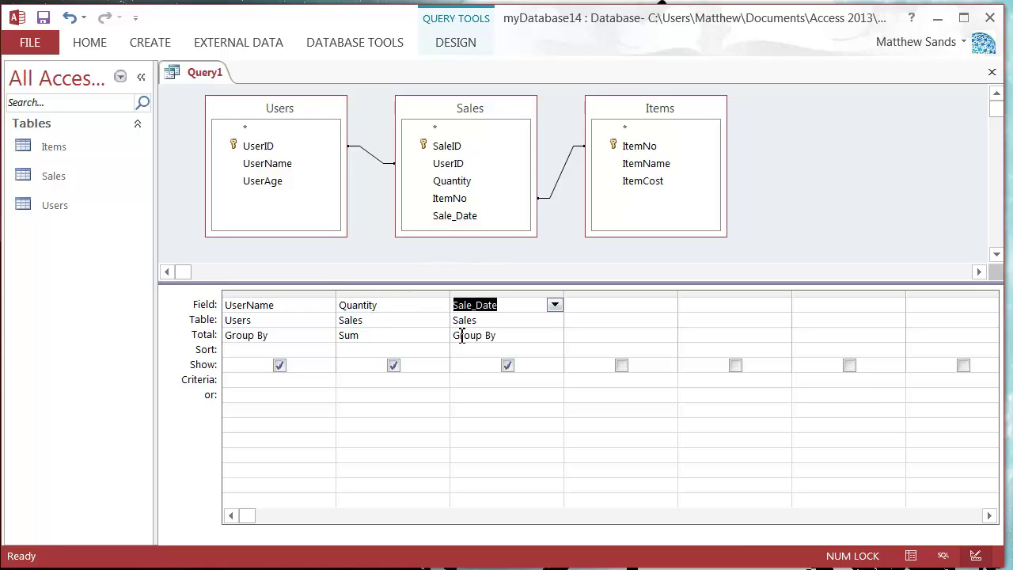
click(510, 337)
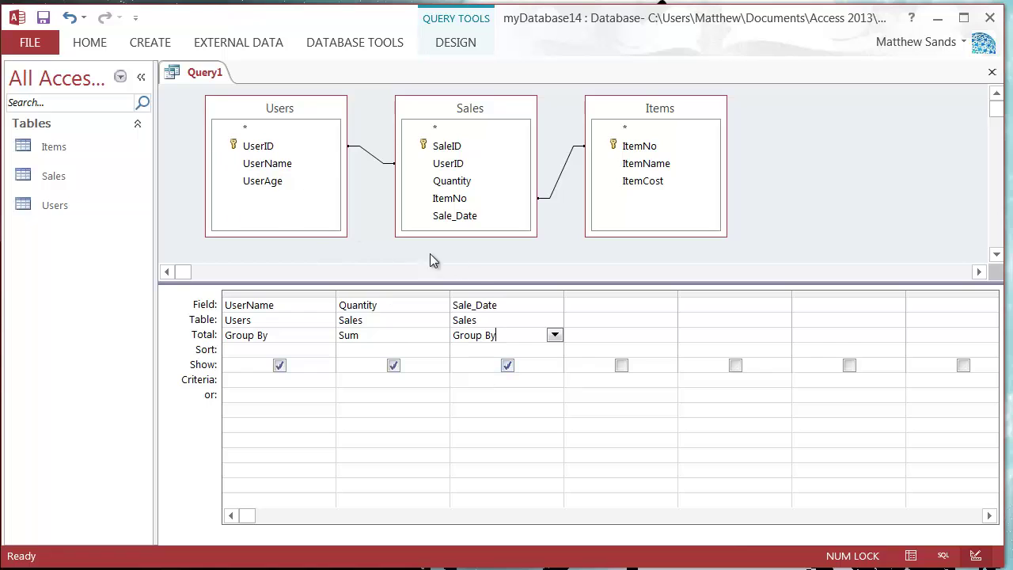
Step: Show the query in Datasheet View and examine how the sale date splits the quantities for each user
right_click(189, 72)
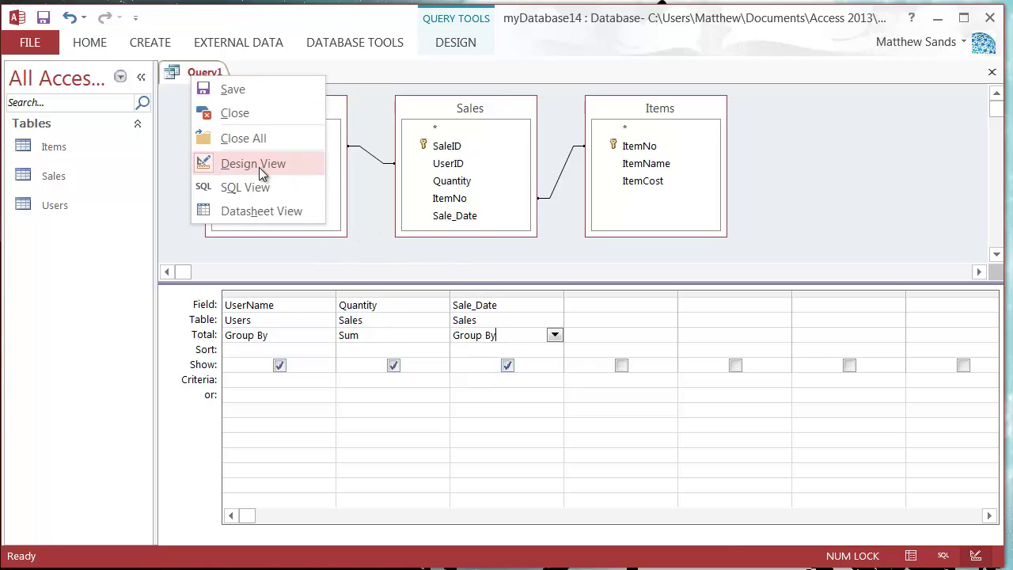
click(267, 210)
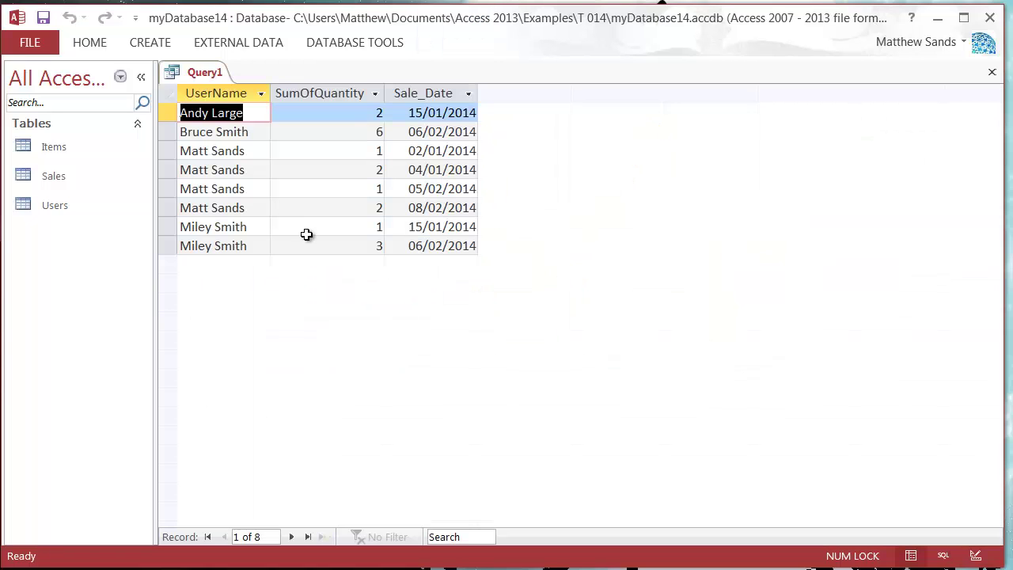
click(401, 190)
click(230, 168)
key(Up)
key(Down)
key(Down)
key(Down)
key(Down)
key(Up)
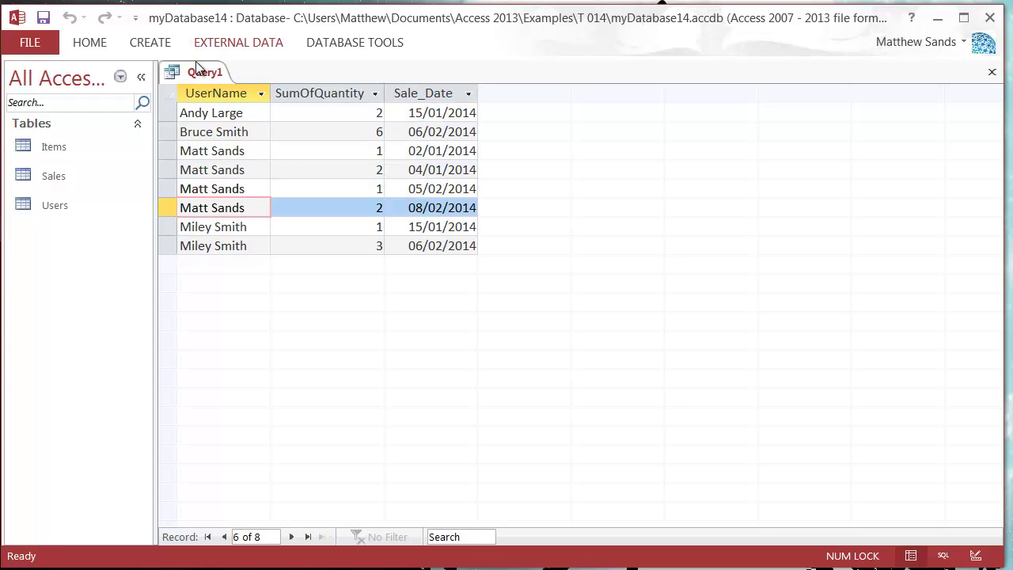
Step: Return the query to Design View, set the Sale_Date total to Where and place the cursor in its Criteria cell
right_click(201, 72)
click(269, 164)
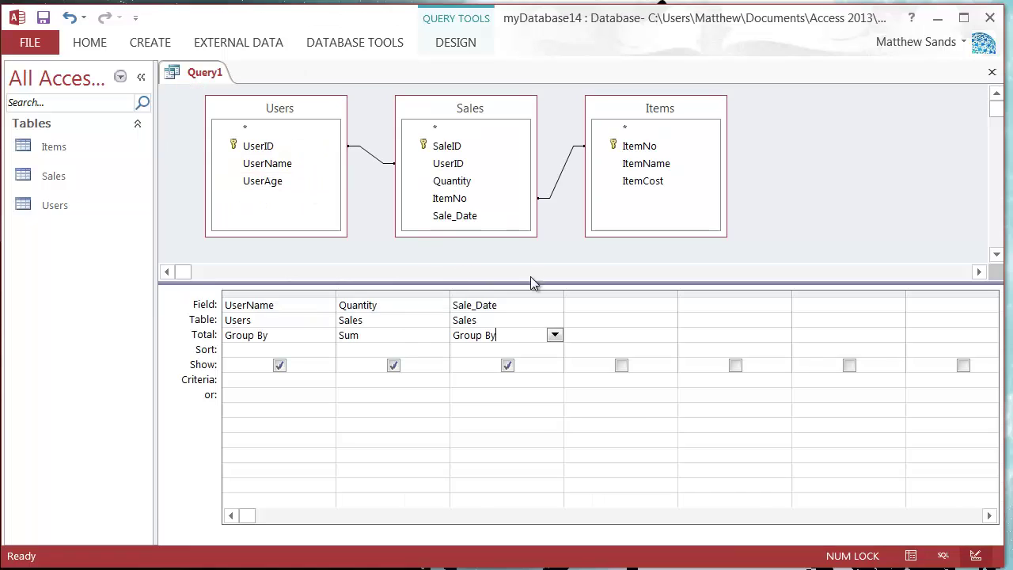
click(554, 335)
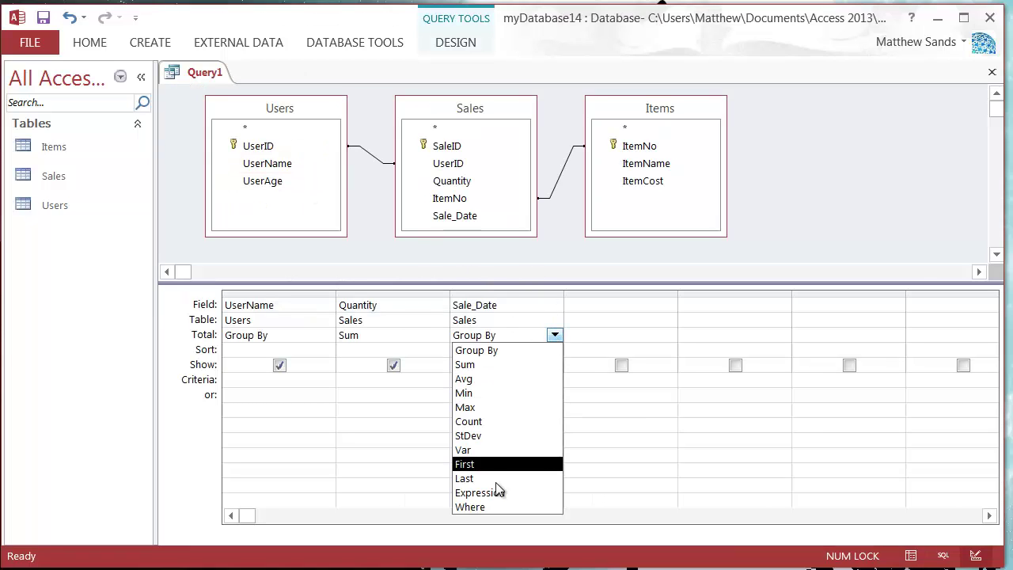
click(474, 507)
click(486, 383)
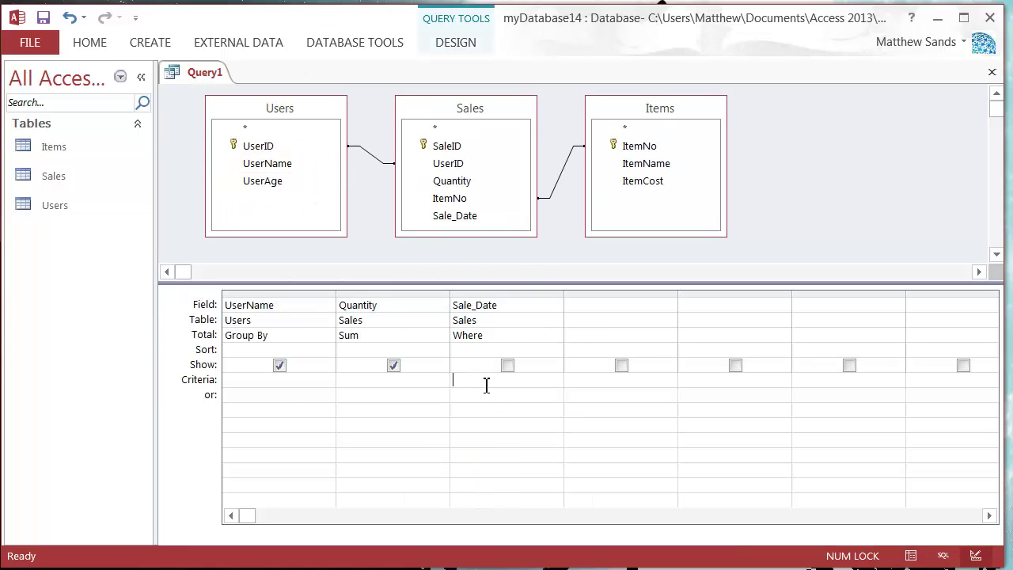
Step: Show the query in Datasheet View to examine the quantity sum for each user without a date criterion, and return to Design View
right_click(240, 74)
click(262, 204)
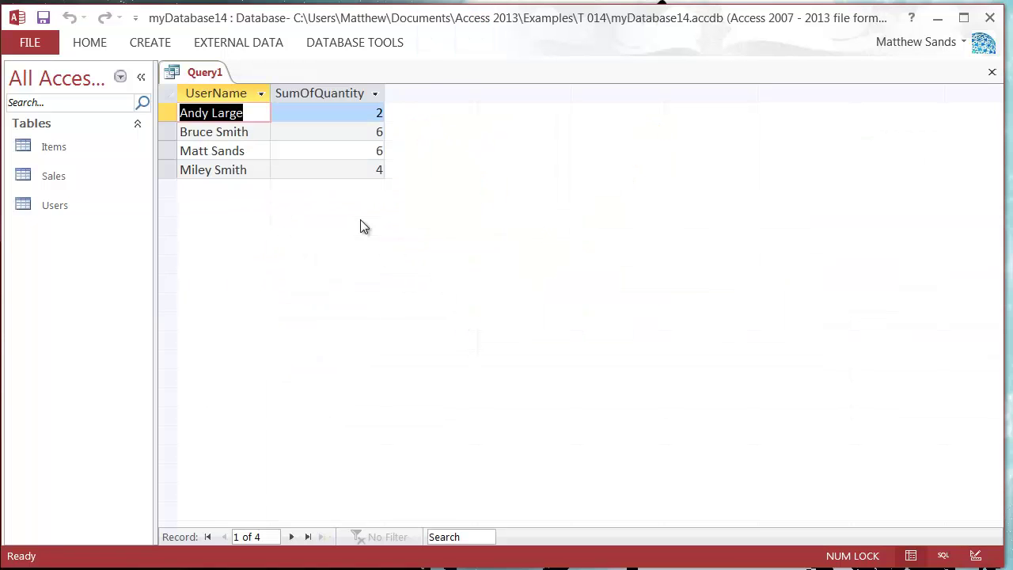
right_click(200, 79)
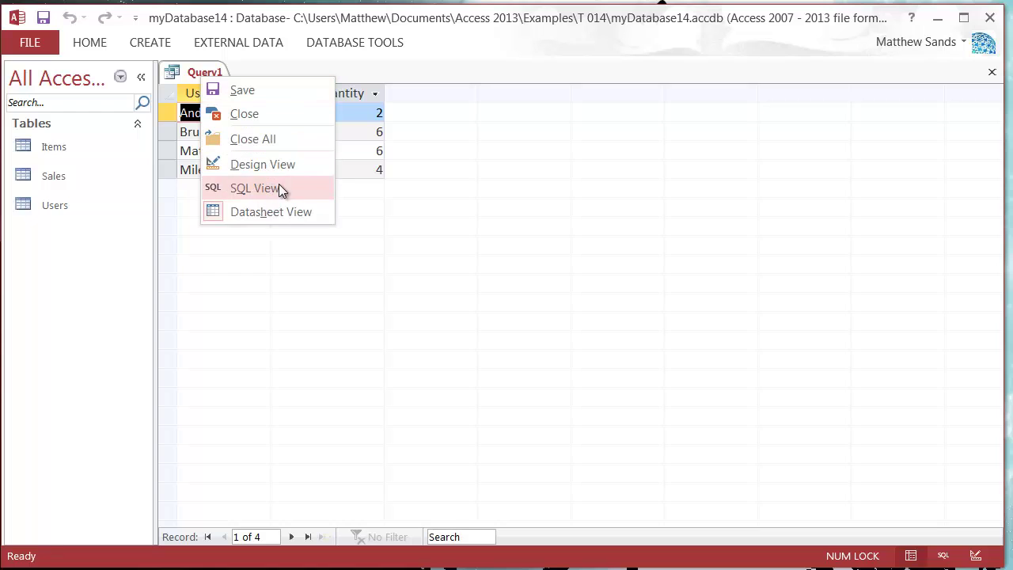
click(281, 163)
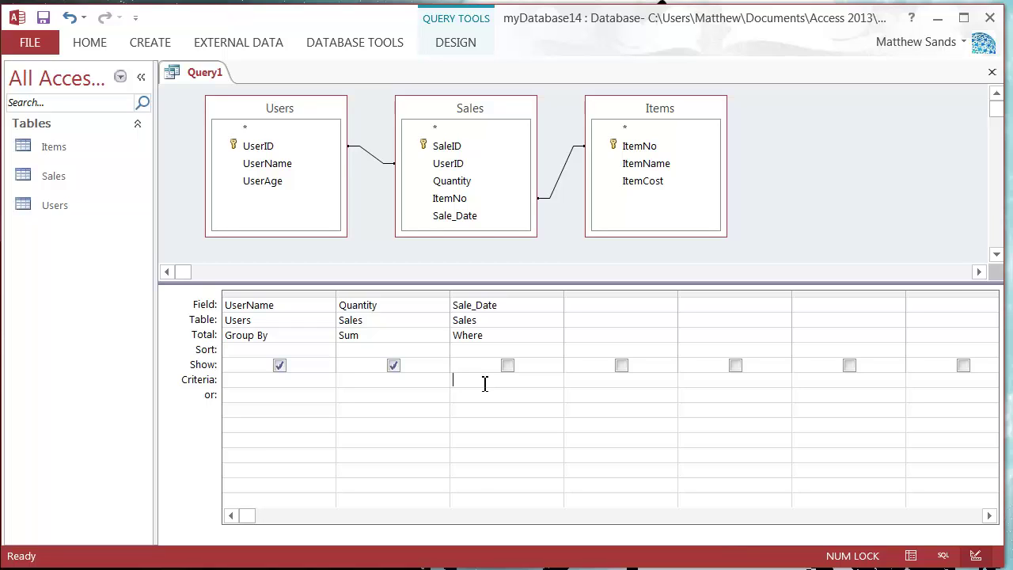
Step: Set the criterion of the Sale_Date column to the date 05/02/2014
click(485, 383)
text(05/02/2014)
key(Tab)
drag(532, 387, 447, 381)
click(478, 398)
click(538, 386)
drag(538, 385, 447, 381)
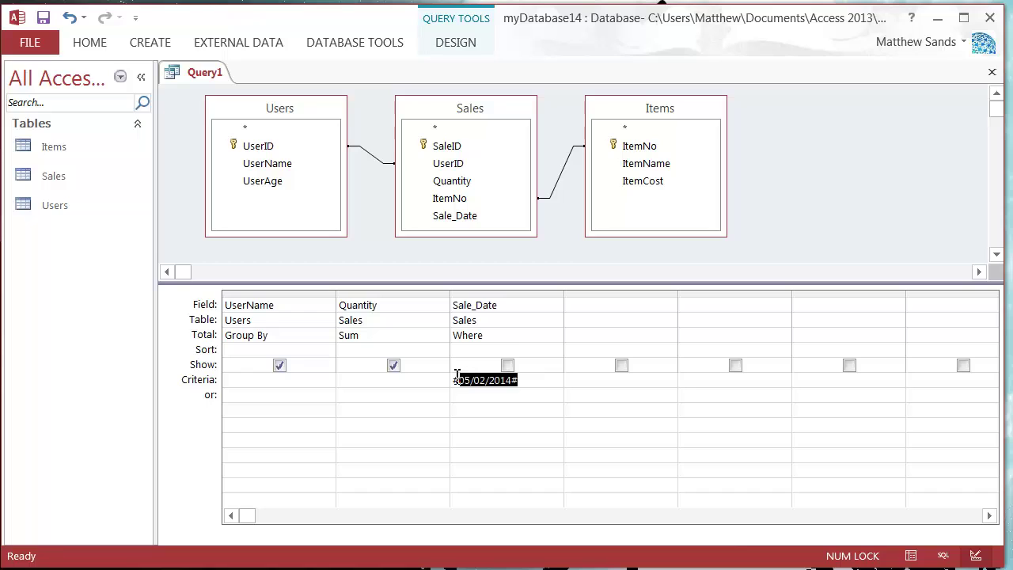
click(544, 385)
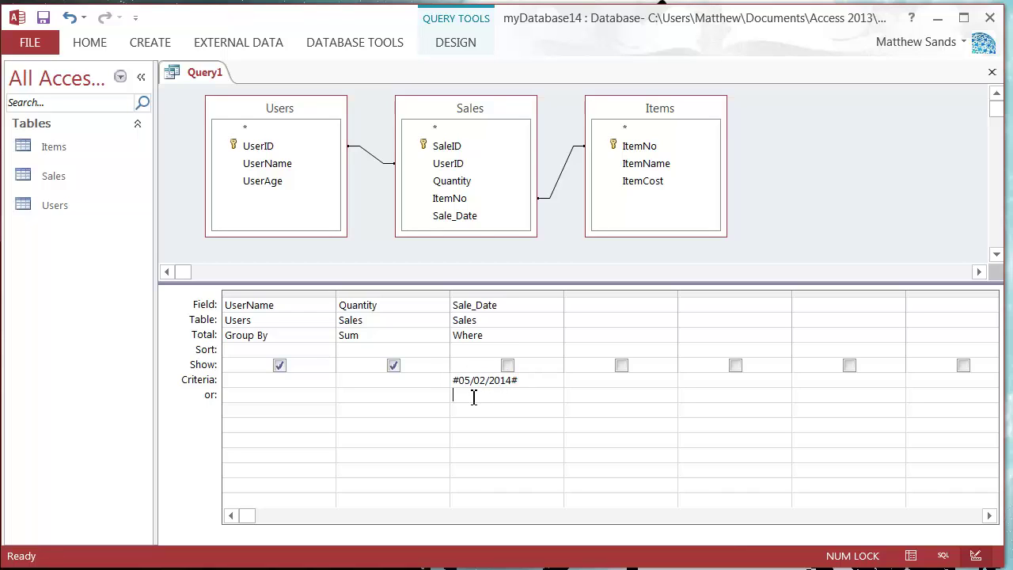
drag(518, 380, 430, 381)
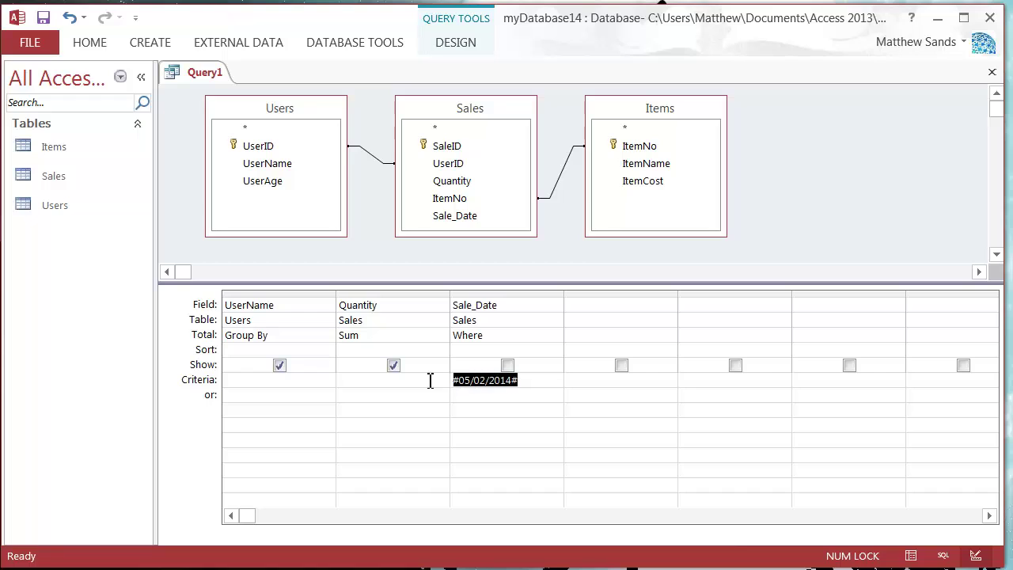
click(566, 383)
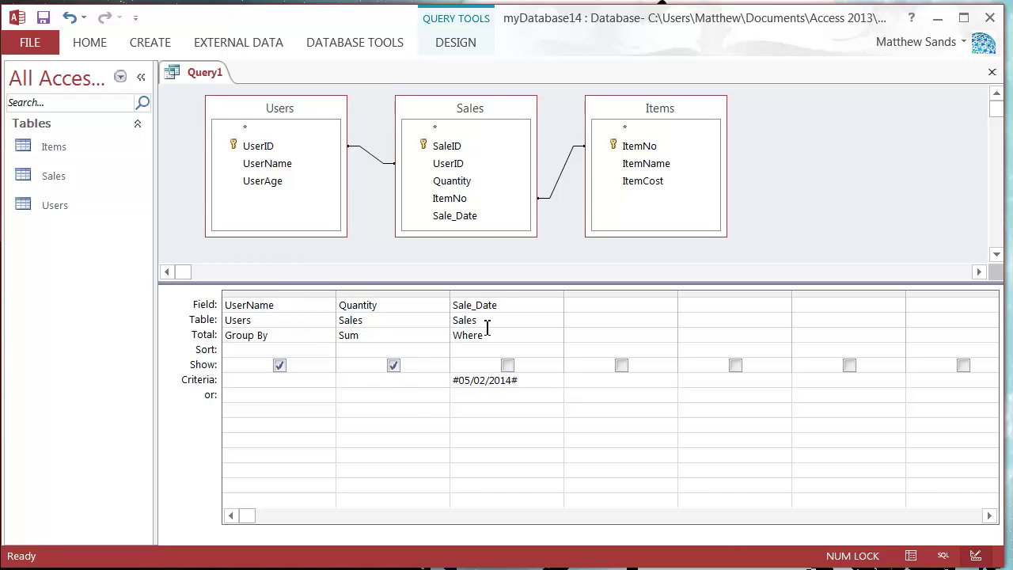
Step: Review the UserName, Quantity and Sale_Date columns and examine the date-filtered quantity sum in Datasheet View
click(286, 291)
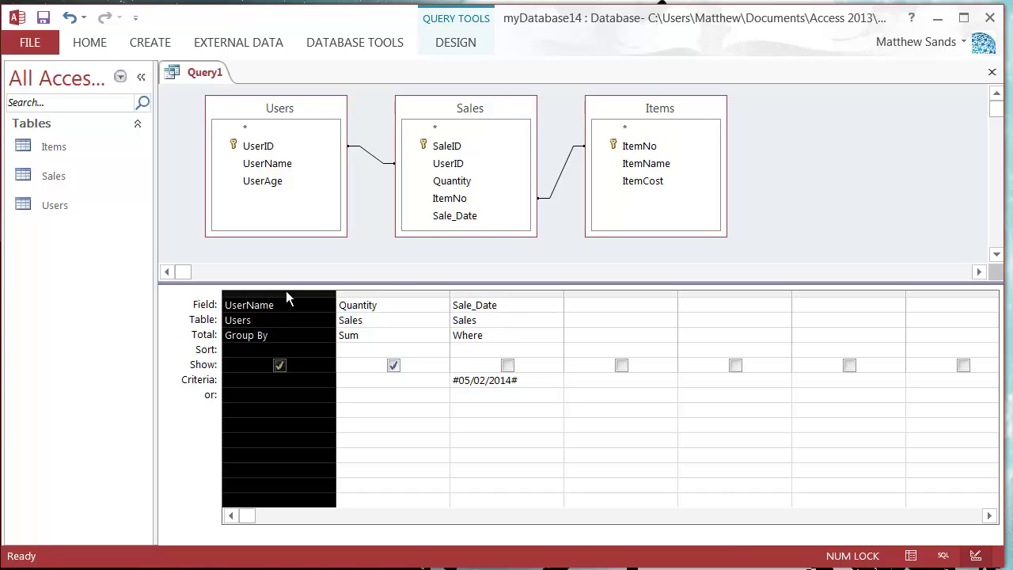
click(391, 292)
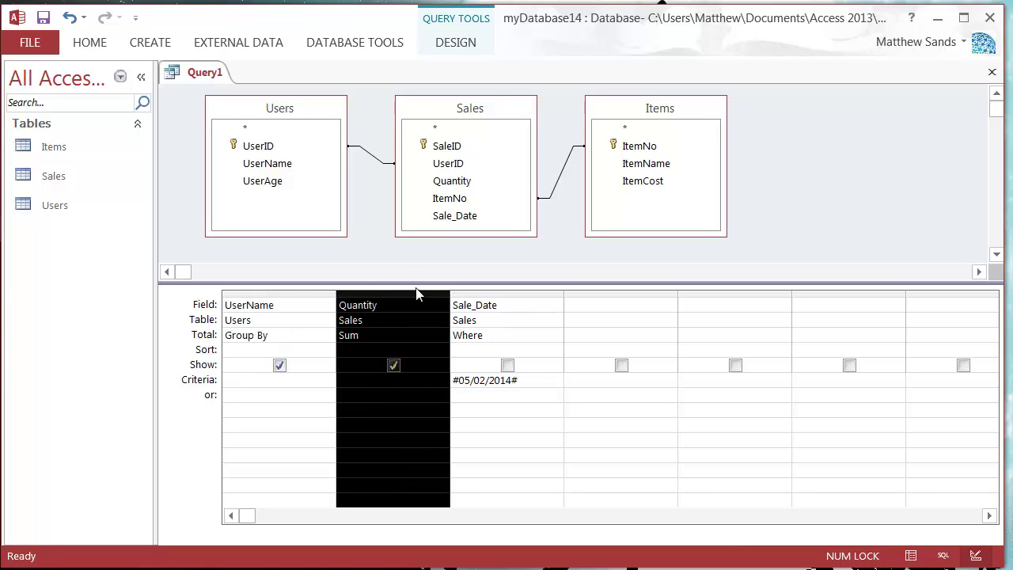
click(528, 291)
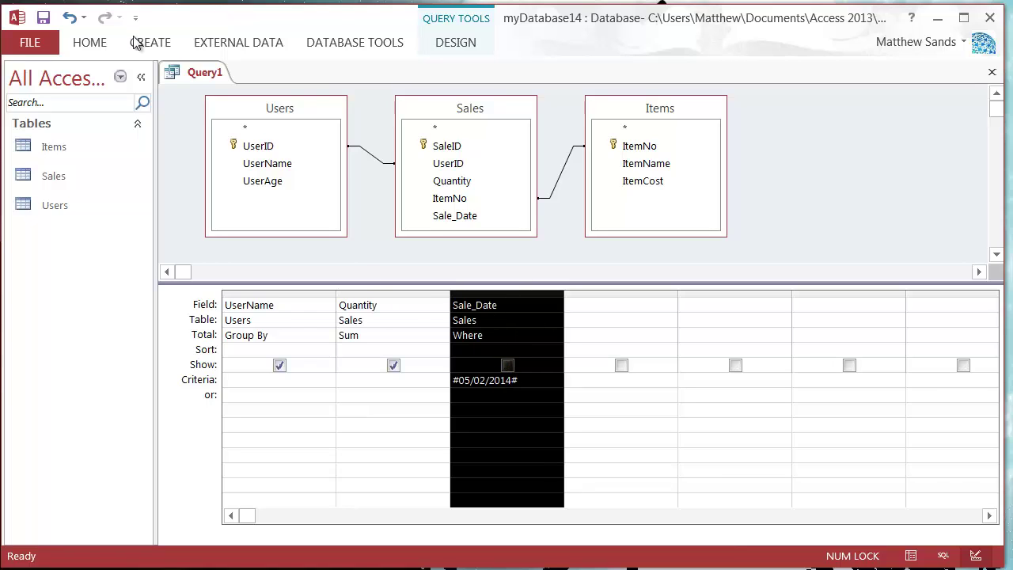
right_click(187, 64)
click(269, 208)
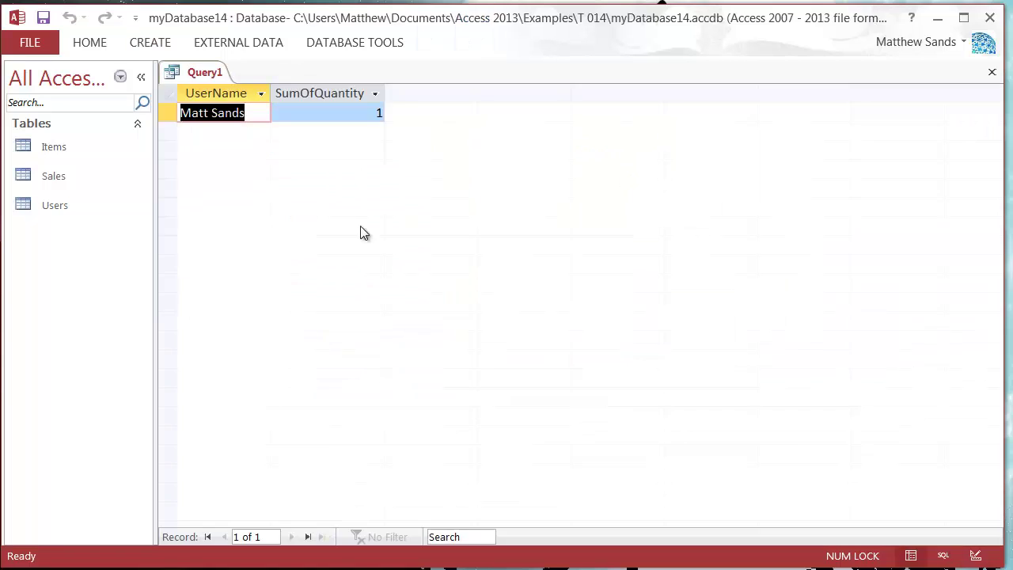
click(313, 114)
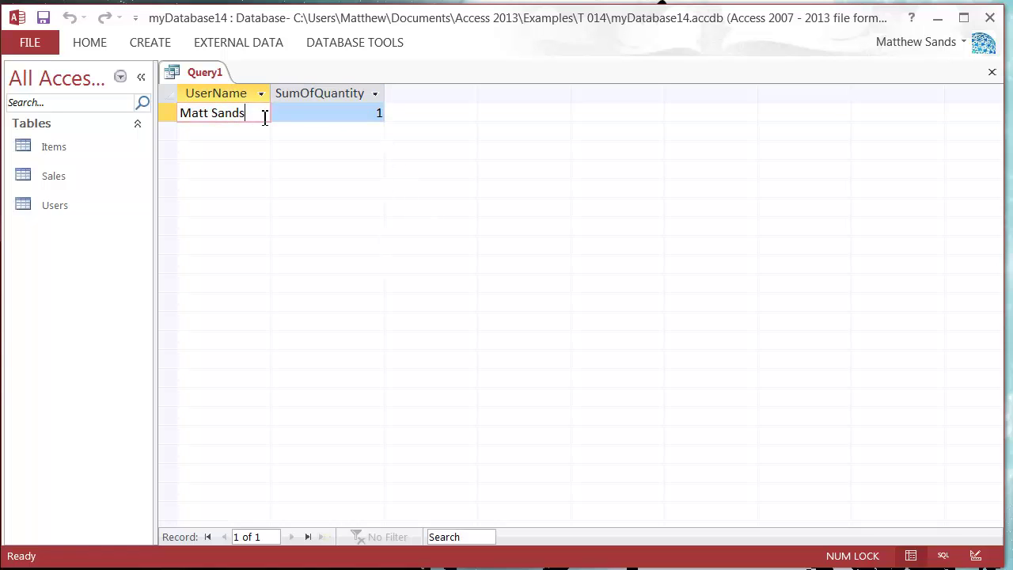
Step: Return the query to Design View and compare the totals set for the Quantity and Sale_Date columns
right_click(204, 71)
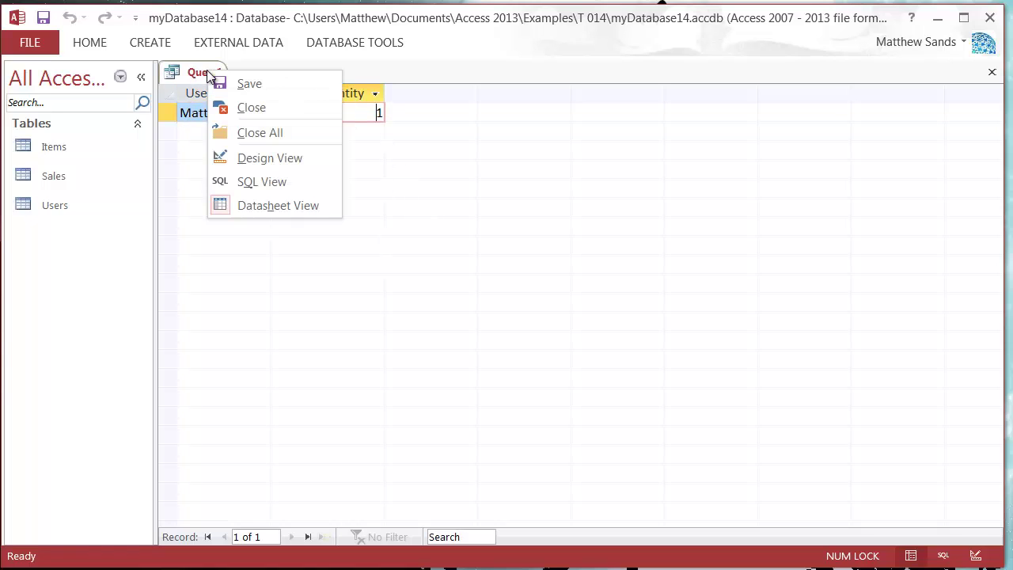
click(269, 158)
click(509, 336)
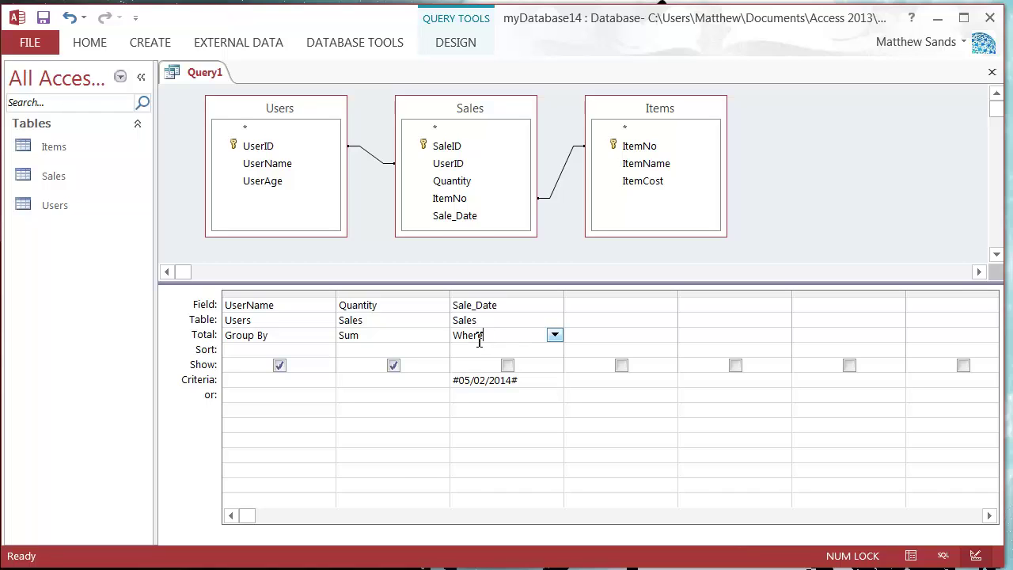
click(379, 337)
click(501, 338)
click(368, 338)
click(510, 336)
click(476, 349)
click(407, 348)
Step: Set the total of the Sale_Date column to Group By
click(515, 335)
click(555, 335)
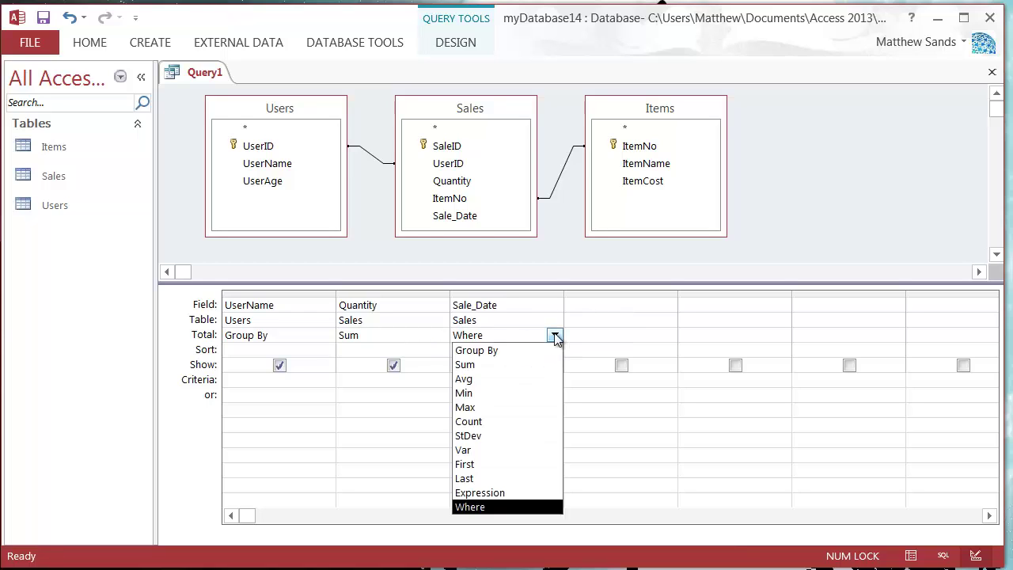
click(493, 349)
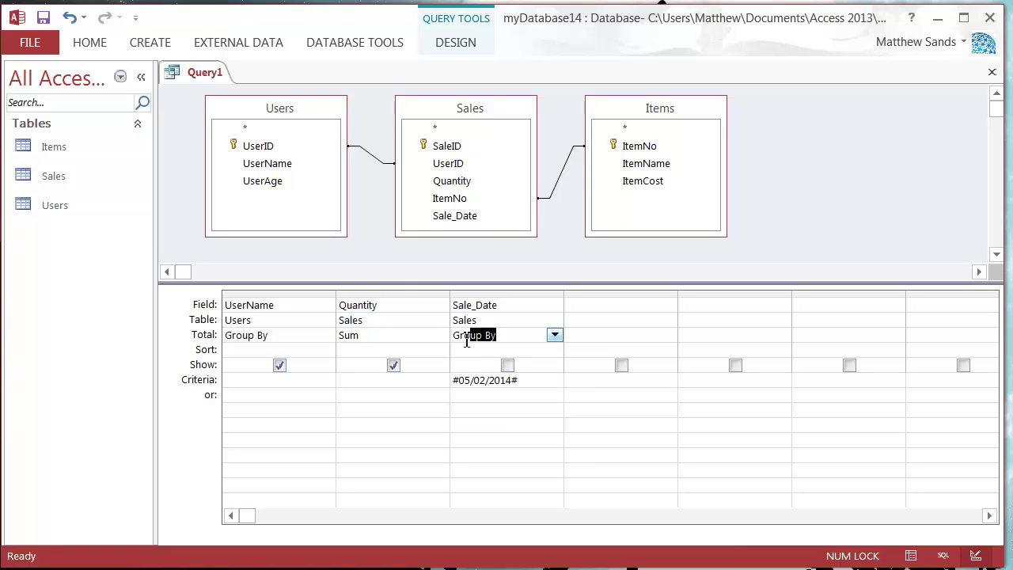
click(441, 348)
click(420, 351)
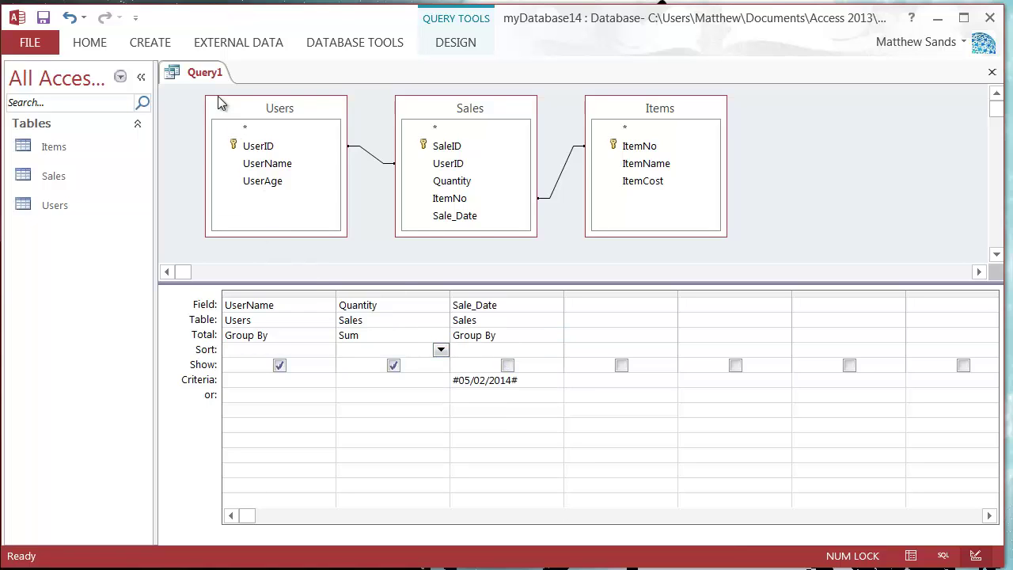
Step: Examine the query grouped by sale date in Datasheet View and return to Design View
right_click(200, 74)
click(284, 201)
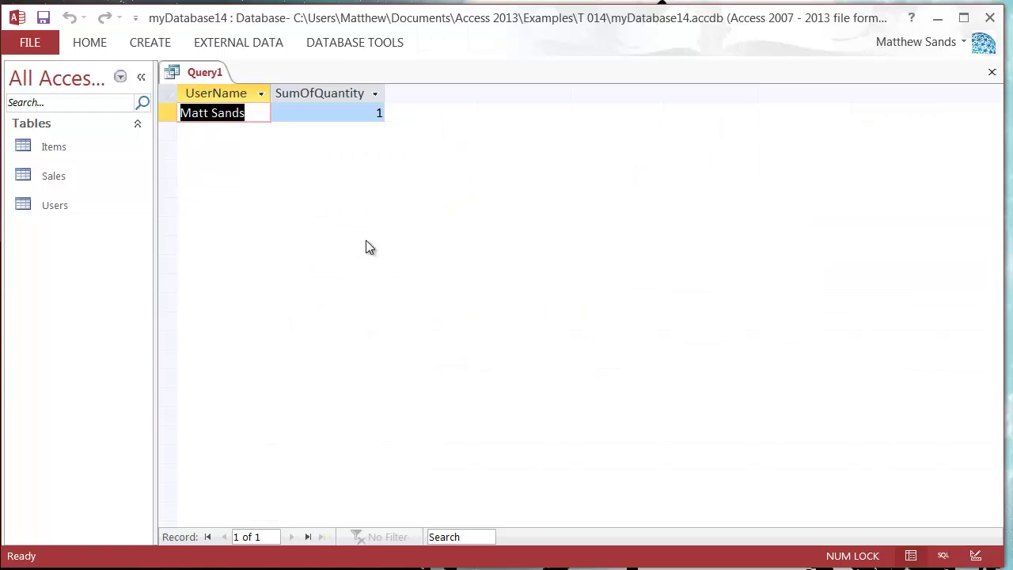
right_click(201, 73)
click(264, 158)
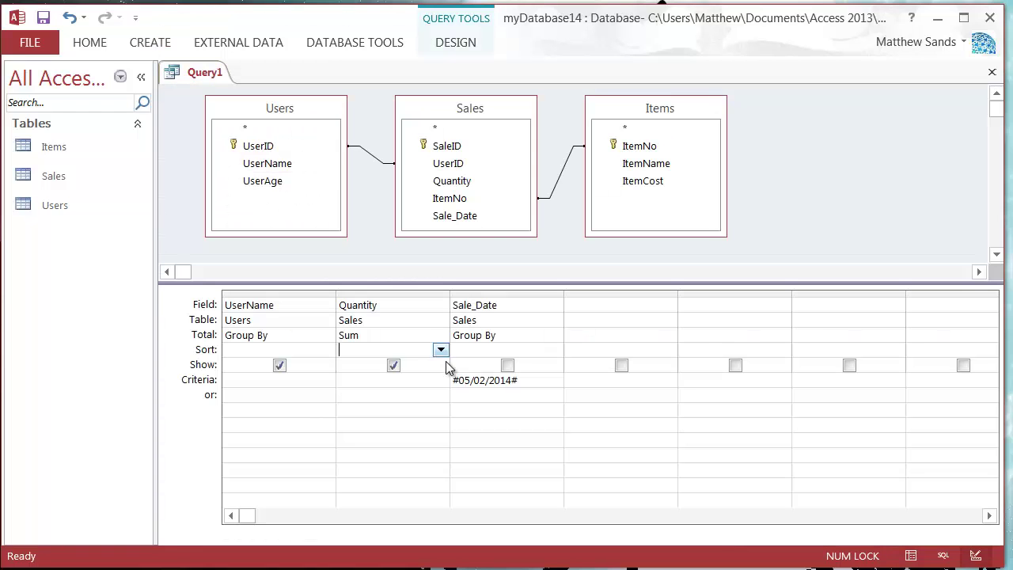
Step: Clear the date criterion from the Sale_Date column and show the query in Datasheet View
drag(521, 382, 420, 375)
key(Delete)
click(424, 381)
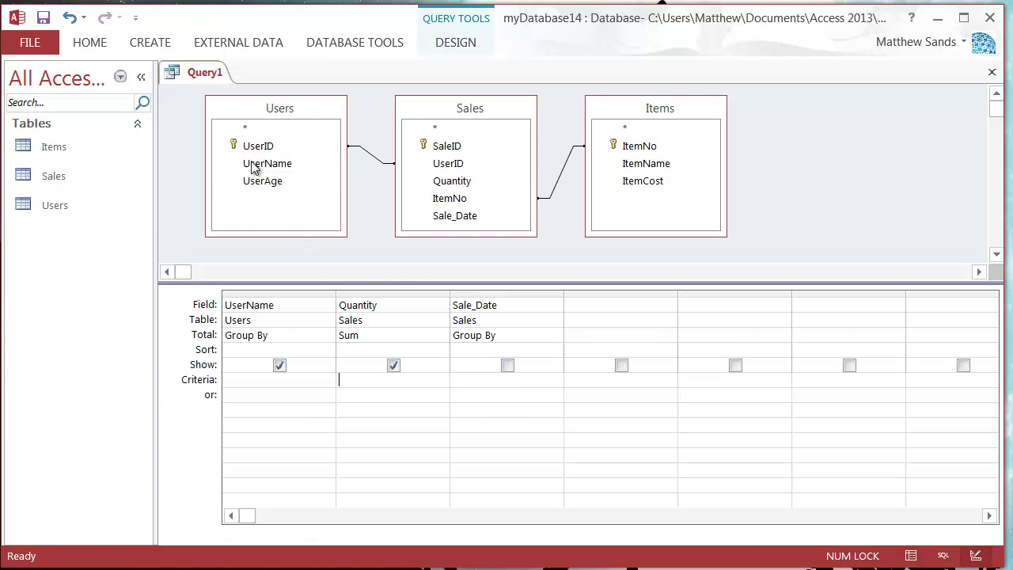
right_click(205, 74)
click(277, 209)
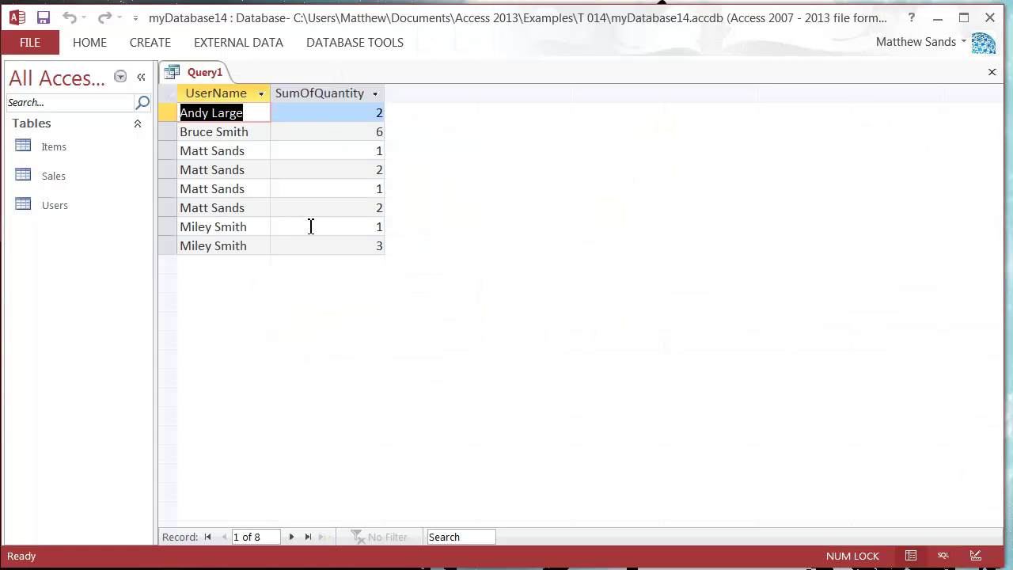
Step: Return the query to Design View and set the Sale_Date total to Where, leaving the cursor in its Criteria cell
right_click(204, 72)
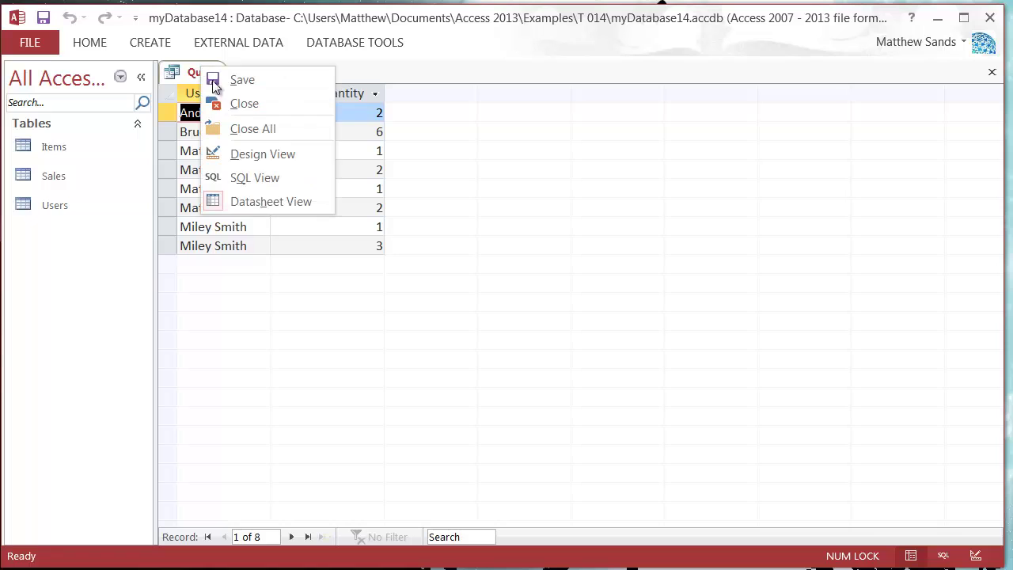
click(269, 155)
click(533, 340)
click(555, 335)
click(495, 507)
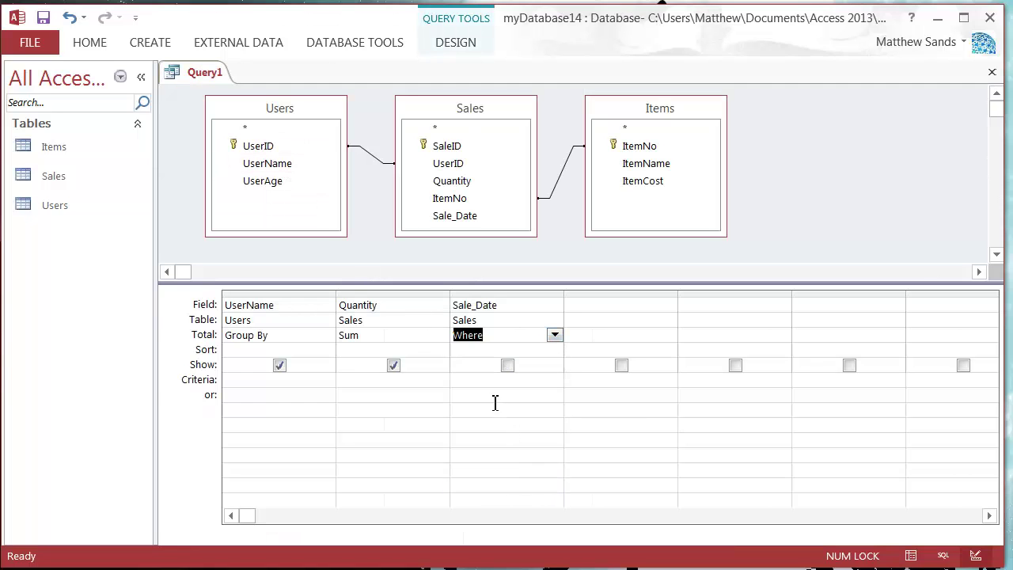
click(489, 379)
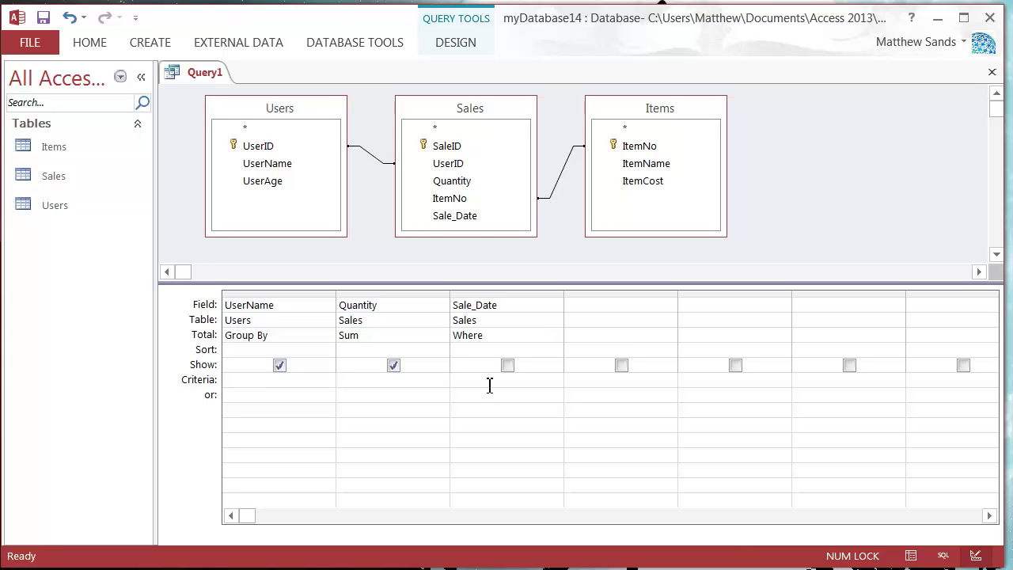